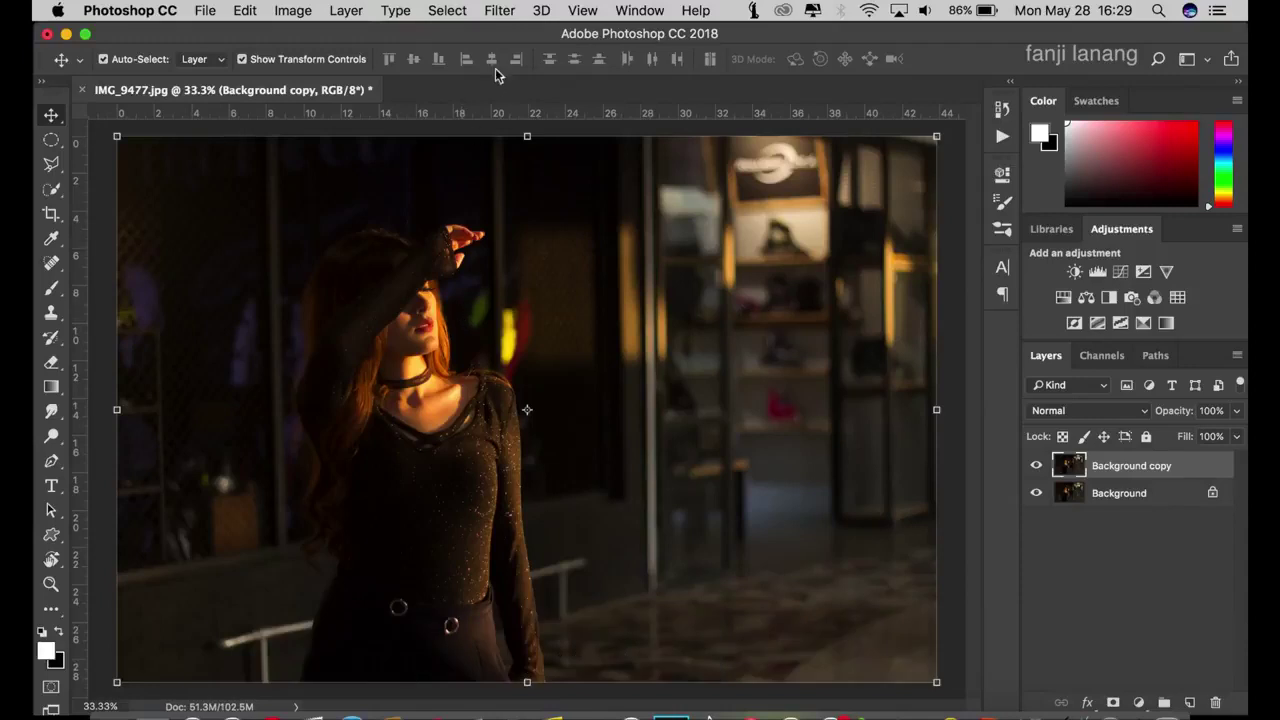
# - Apply the Camera Raw Filter to the Background copy layer and cool the white balance temperature to -40
pyautogui.click(501, 12)
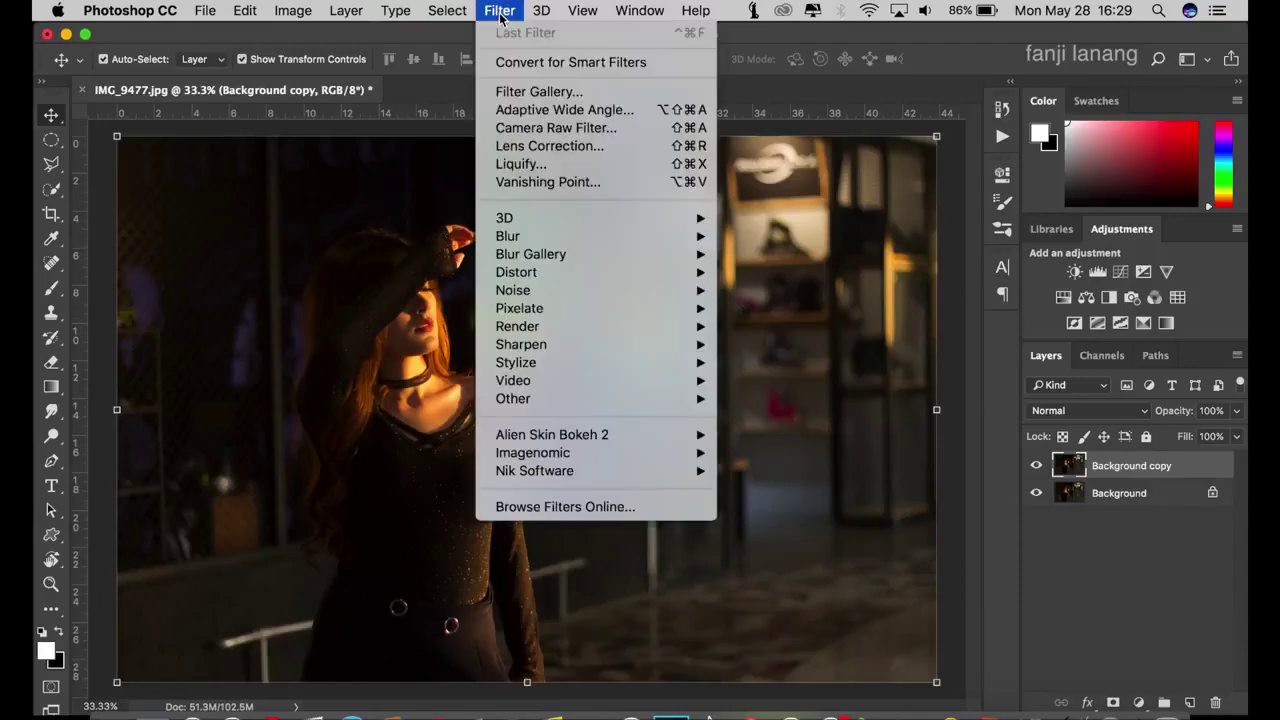
pyautogui.click(614, 130)
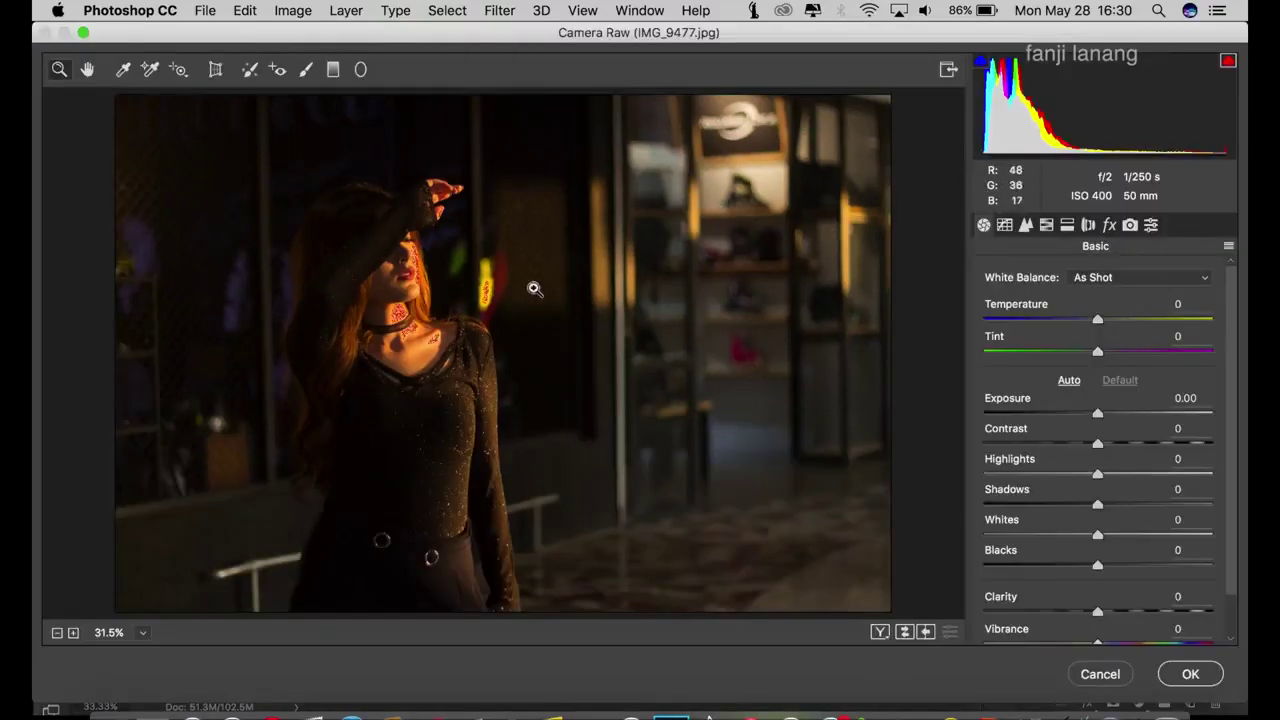
pyautogui.click(1069, 320)
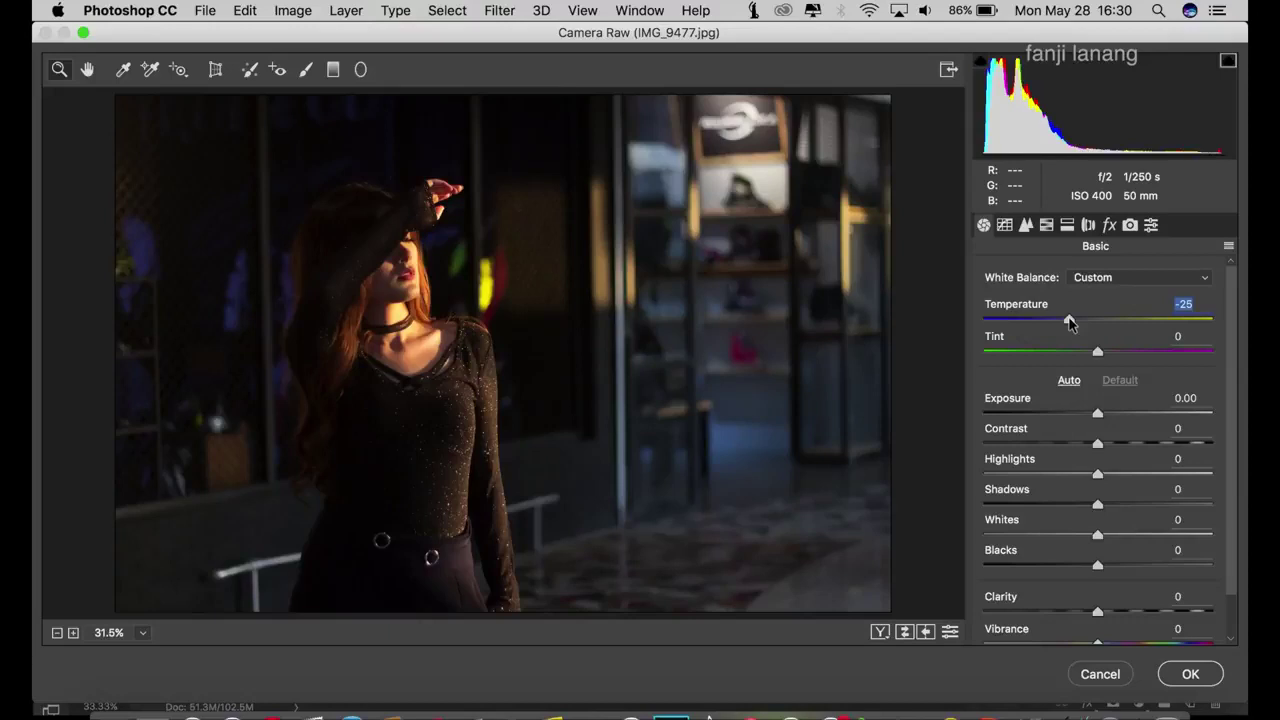
pyautogui.moveTo(1069, 320); pyautogui.dragTo(1051, 334)
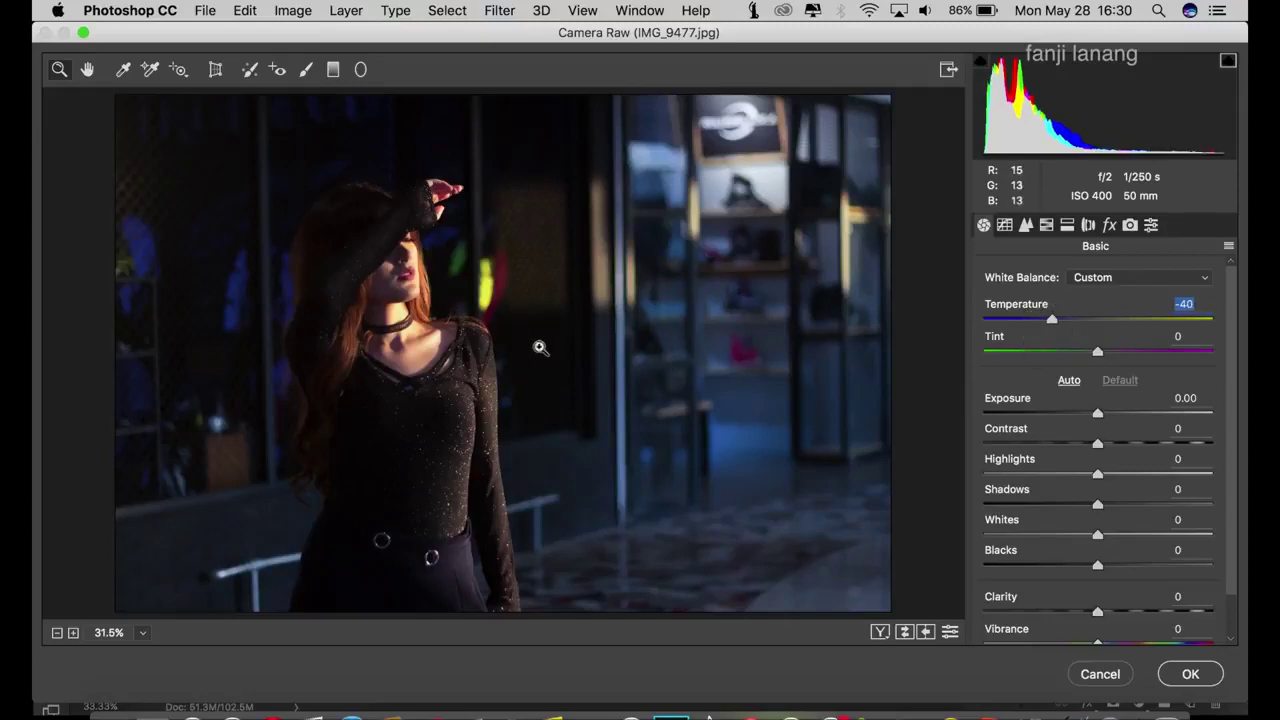
# - Set Highlights to -50 and Shadows to +100 in the basic adjustments
pyautogui.click(1040, 476)
pyautogui.moveTo(1040, 476); pyautogui.dragTo(1018, 480)
pyautogui.moveTo(1097, 504); pyautogui.dragTo(1118, 504)
pyautogui.moveTo(1235, 510); pyautogui.dragTo(1228, 505)
pyautogui.hotkey('shift', 'Tab')
pyautogui.write('0-50')
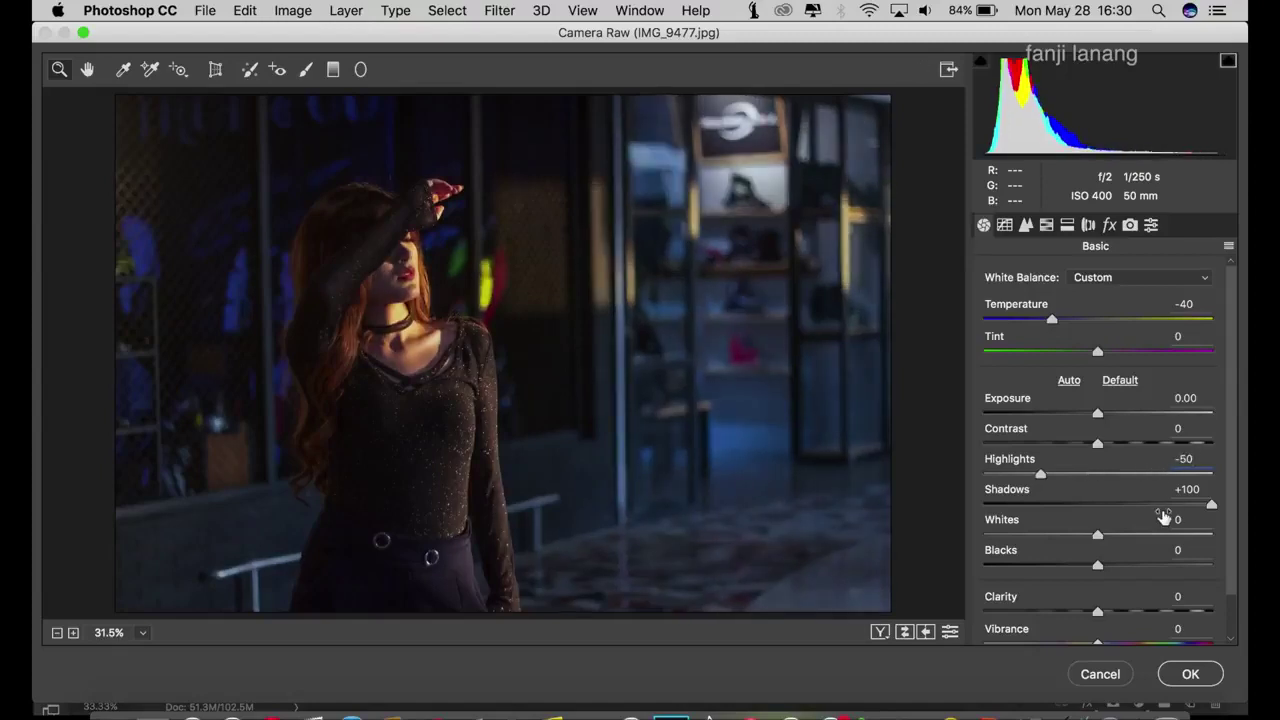
# - Shape the RGB point curve with lifted blacks, a lower shadow point and a midpoint near 127/129, then raise Exposure to +0.65
pyautogui.click(1005, 225)
pyautogui.click(1010, 275)
pyautogui.click(1077, 275)
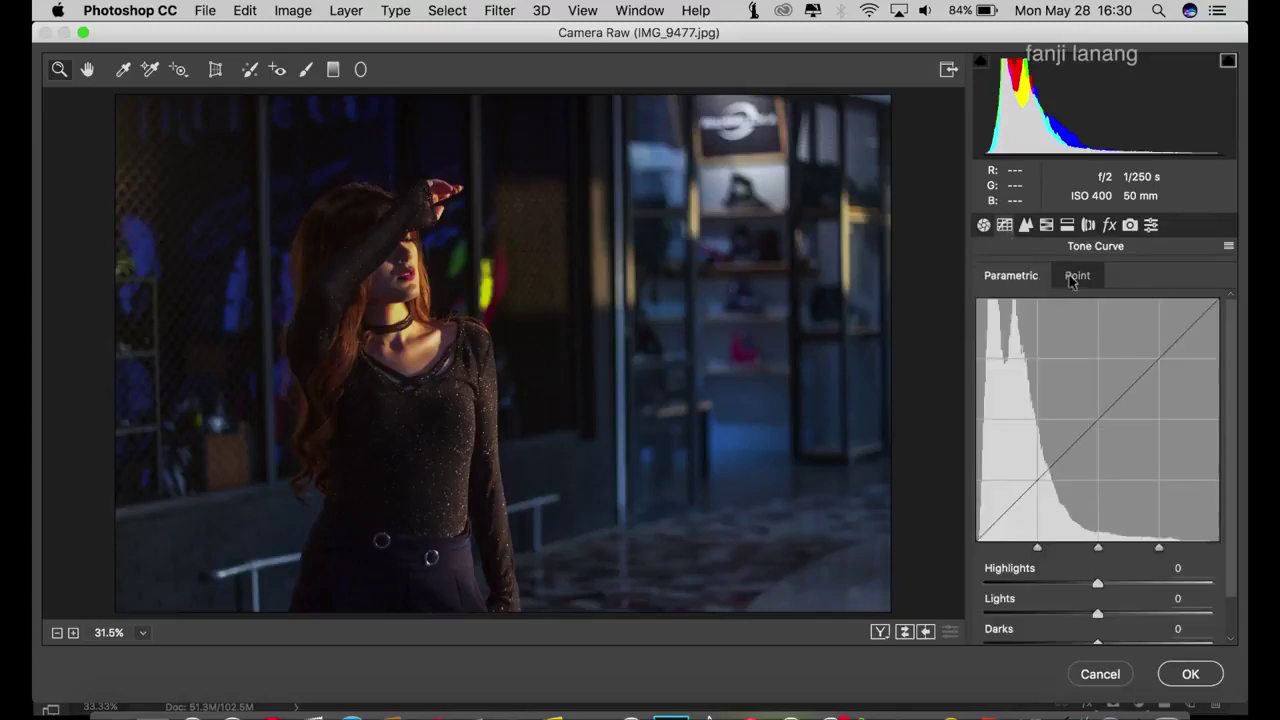
pyautogui.moveTo(979, 605); pyautogui.dragTo(1016, 568)
pyautogui.moveTo(1097, 486); pyautogui.dragTo(1097, 484)
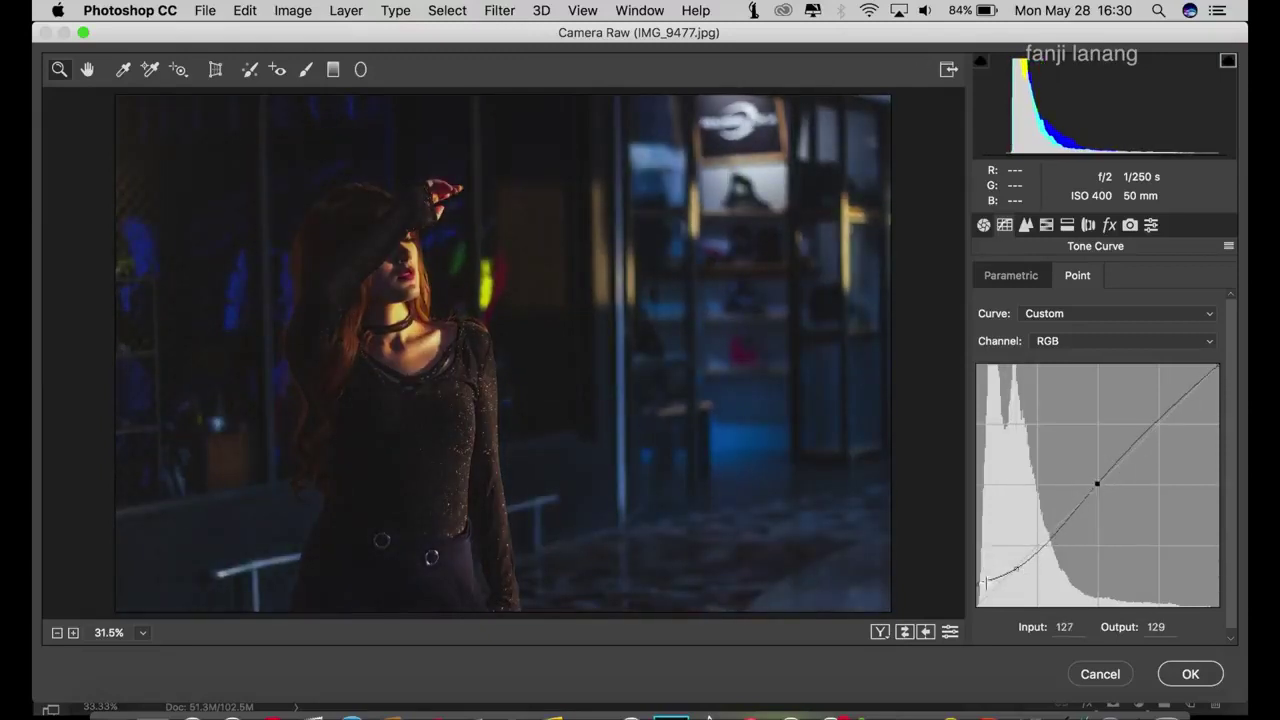
pyautogui.moveTo(979, 583)
pyautogui.mouseDown()
pyautogui.moveTo(980, 571)
pyautogui.moveTo(975, 588)
pyautogui.mouseUp()
pyautogui.click(986, 226)
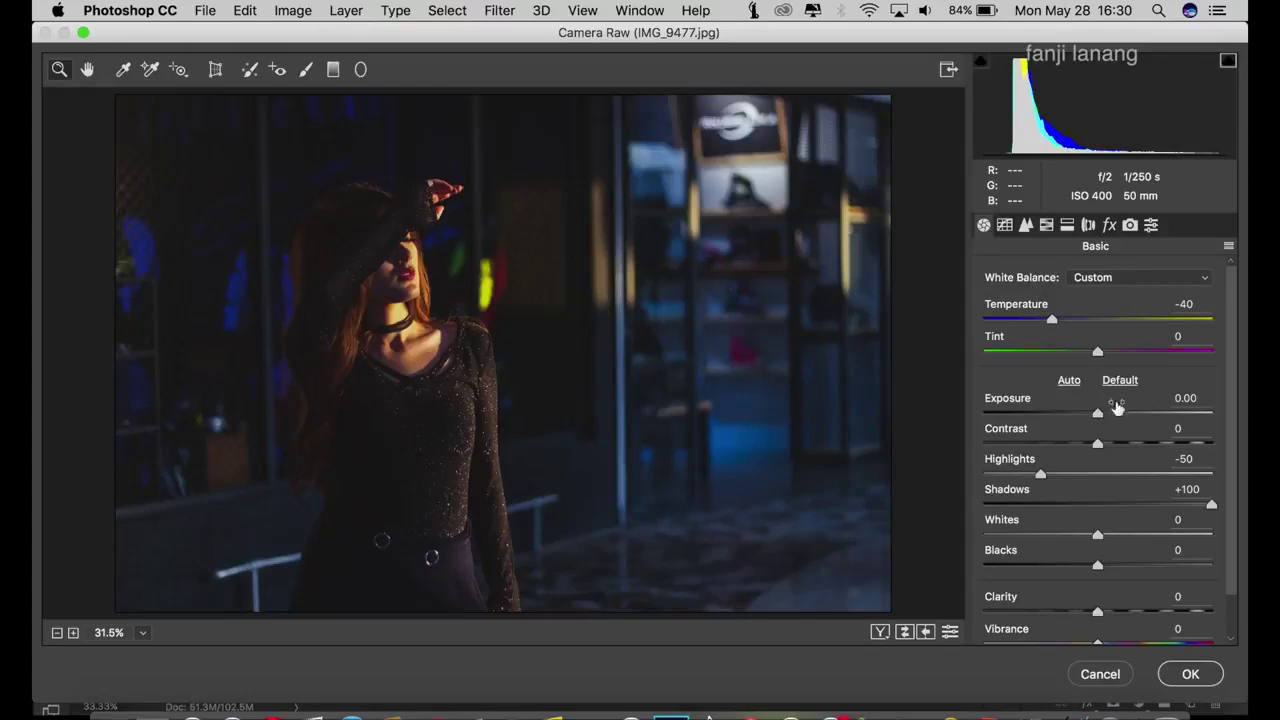
pyautogui.moveTo(1100, 420); pyautogui.dragTo(1116, 424)
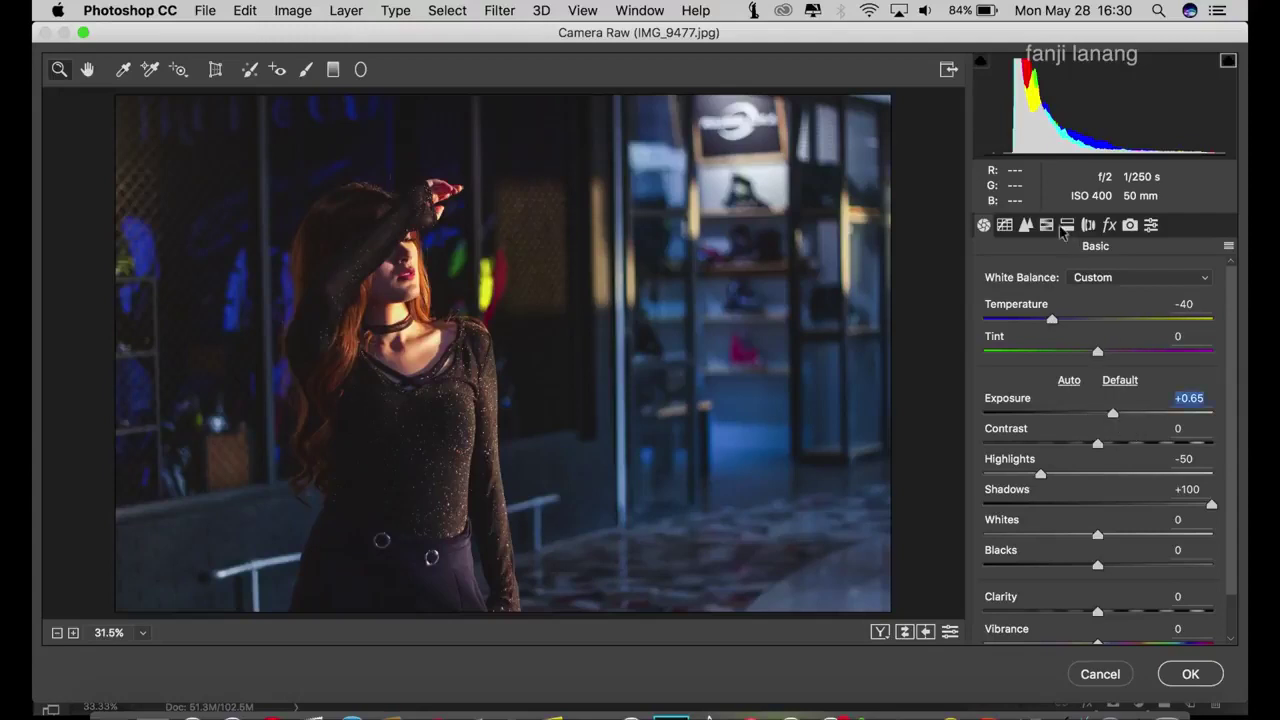
# - Shift the HSL hue of Aquas to +100 and Blues to -80
pyautogui.click(1052, 226)
pyautogui.click(996, 305)
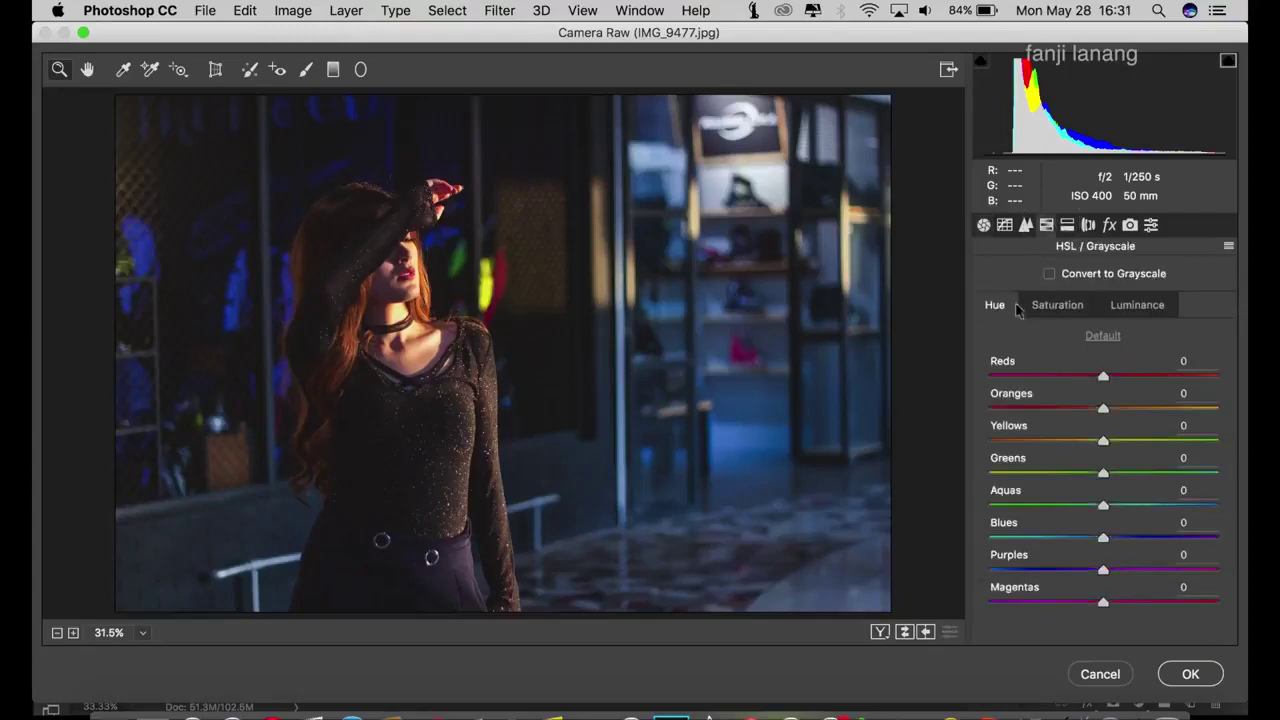
pyautogui.moveTo(1095, 540); pyautogui.dragTo(993, 545)
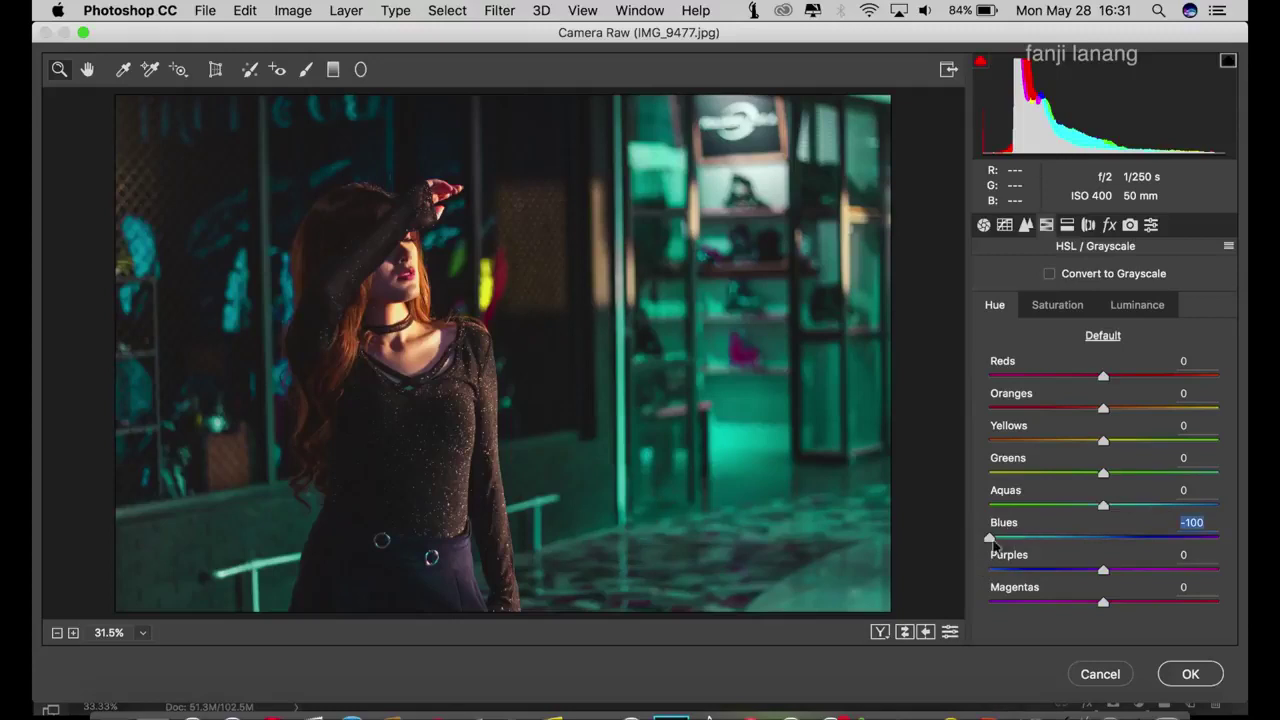
pyautogui.moveTo(1103, 506); pyautogui.dragTo(1245, 521)
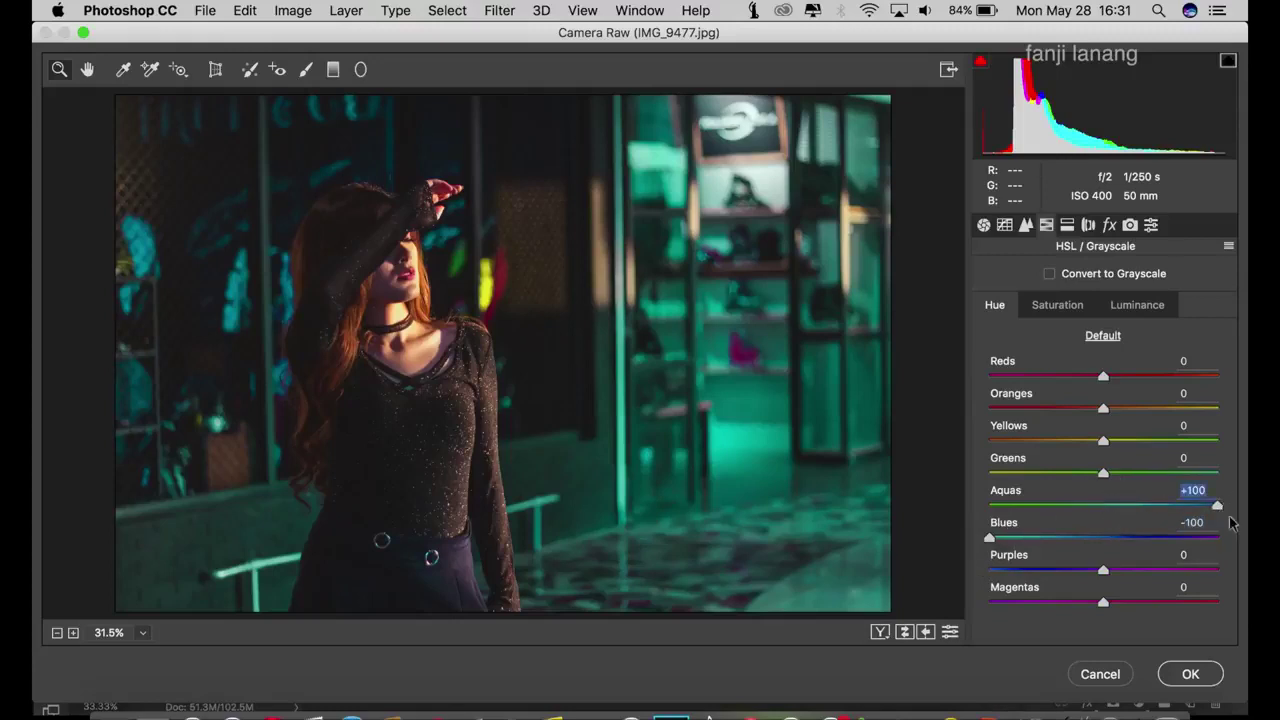
pyautogui.click(1010, 541)
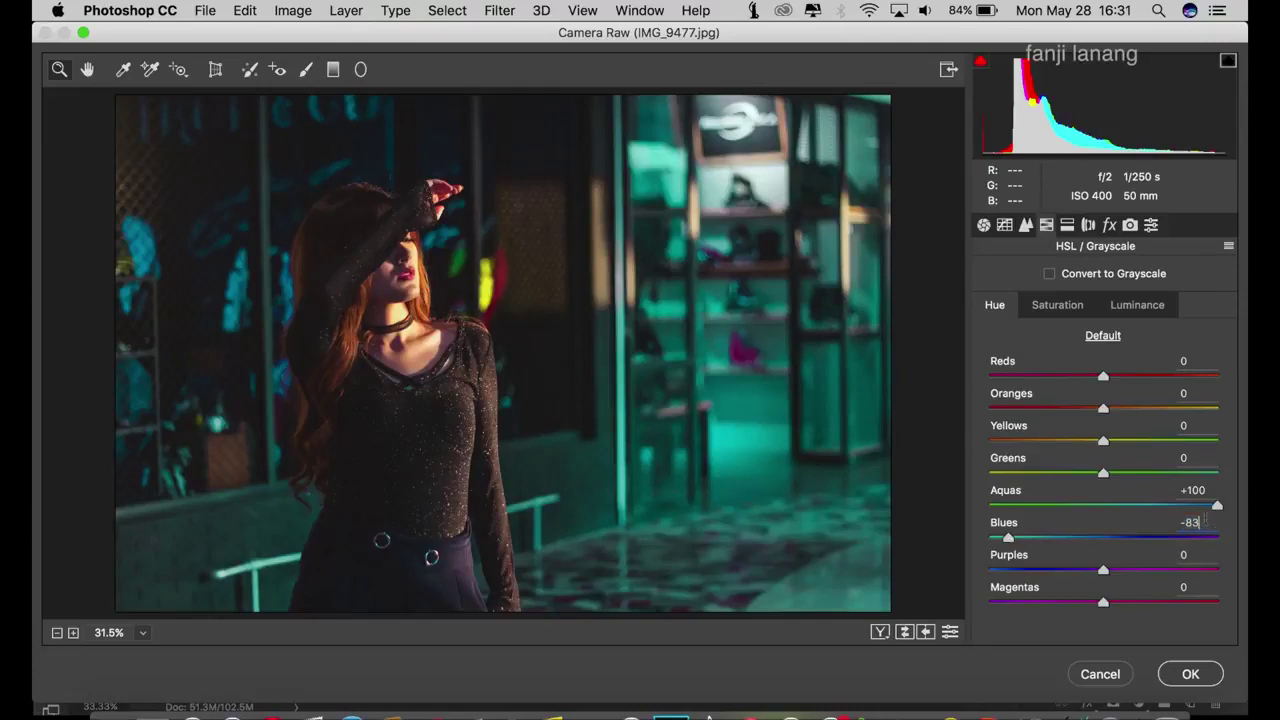
pyautogui.write('-80')
# - Adjust the Blue Primary in Camera Calibration to a hue of about -28 and a saturation of about +33
pyautogui.click(1066, 226)
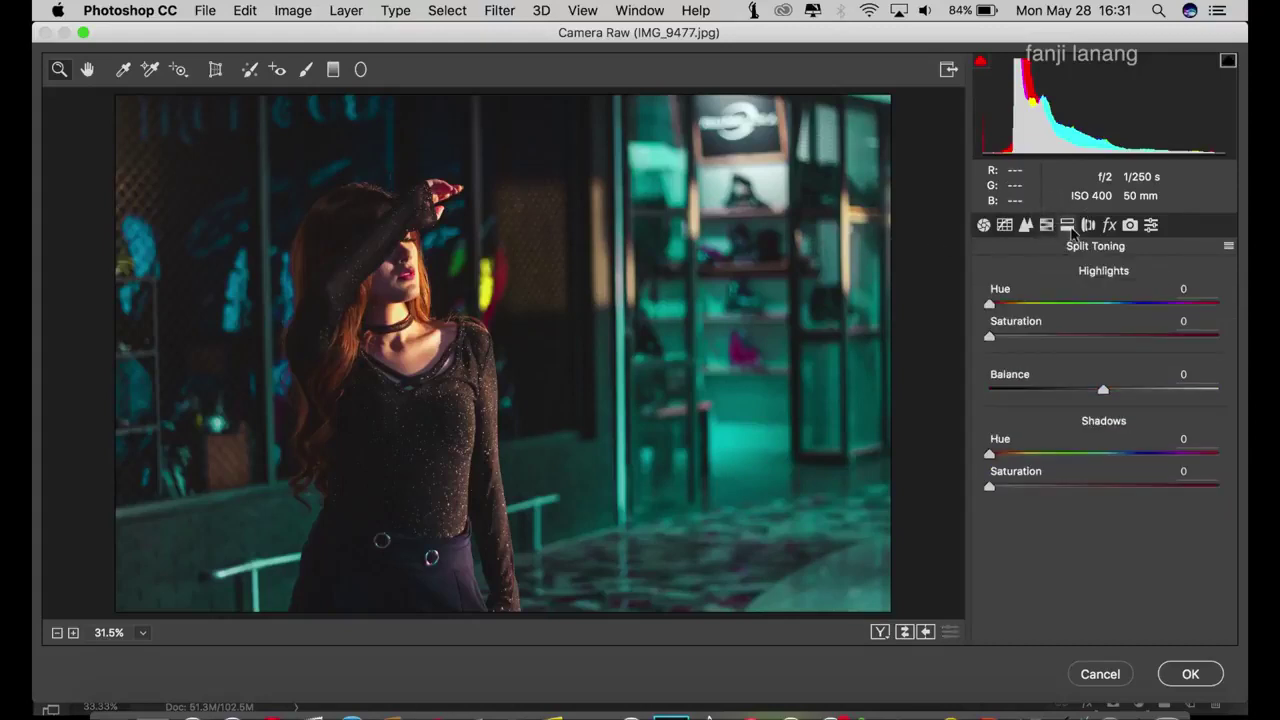
pyautogui.click(1082, 228)
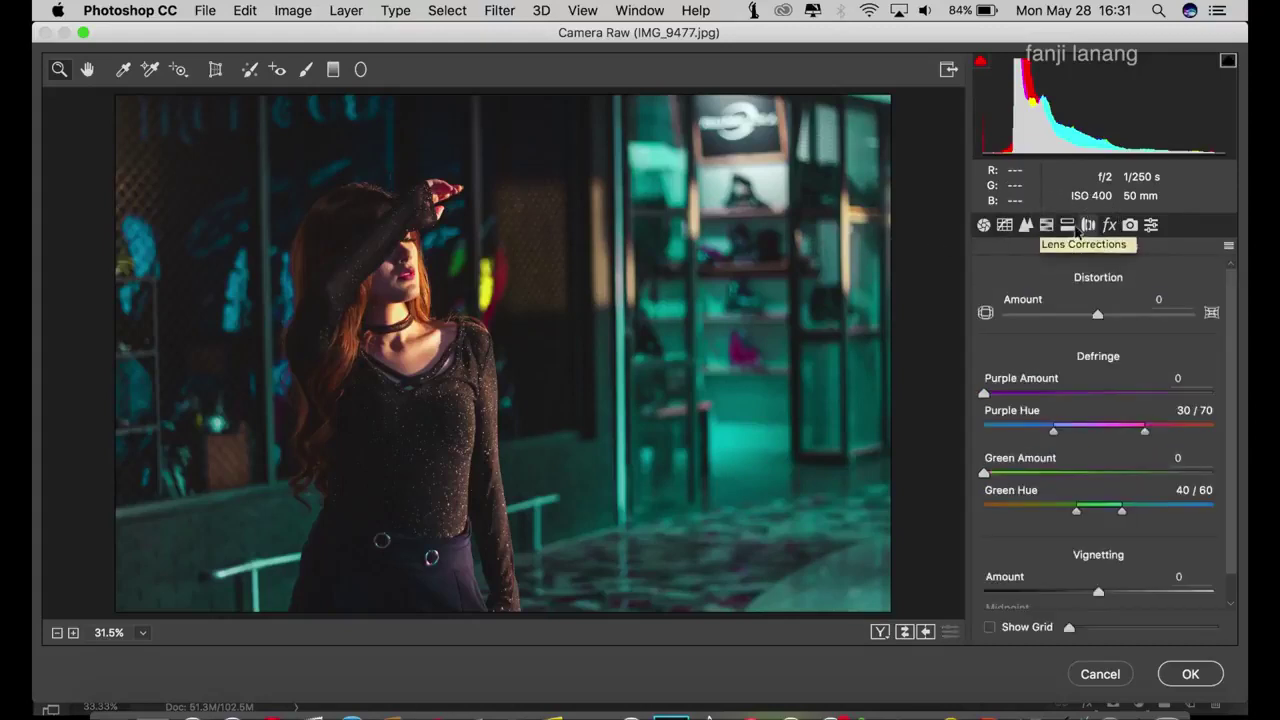
pyautogui.click(1108, 226)
pyautogui.click(1130, 227)
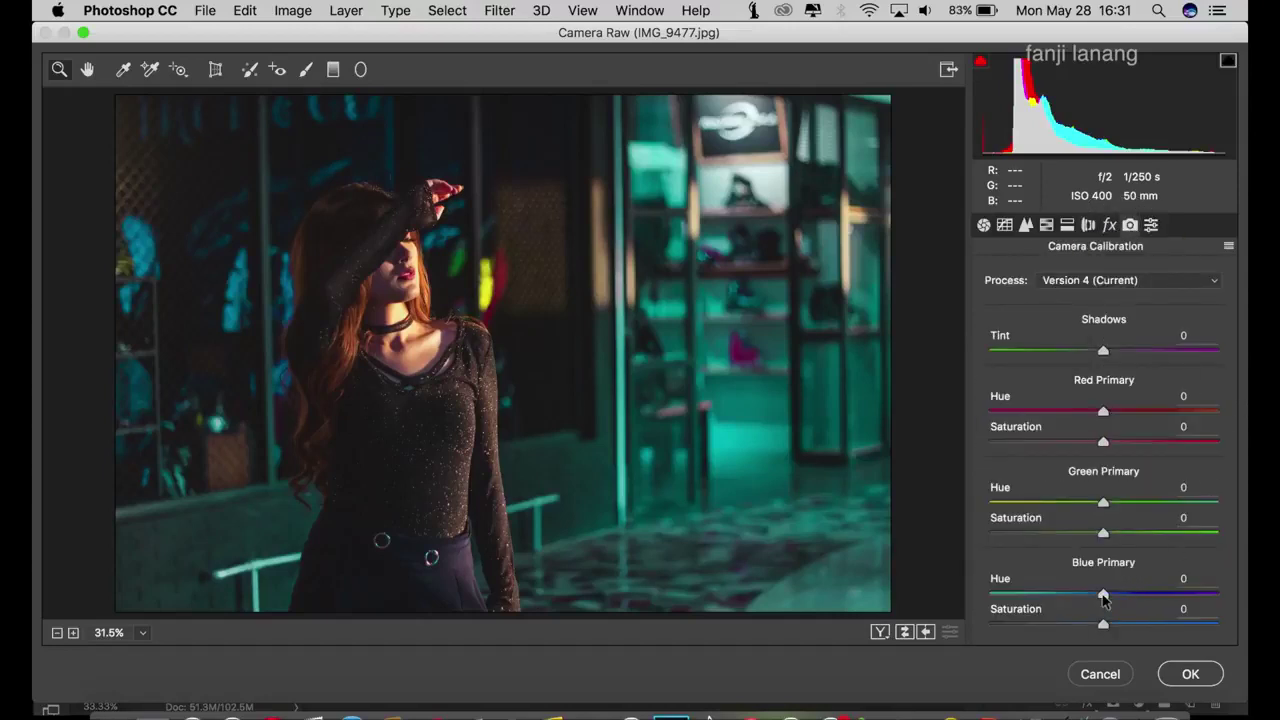
pyautogui.moveTo(1103, 626); pyautogui.dragTo(1072, 605)
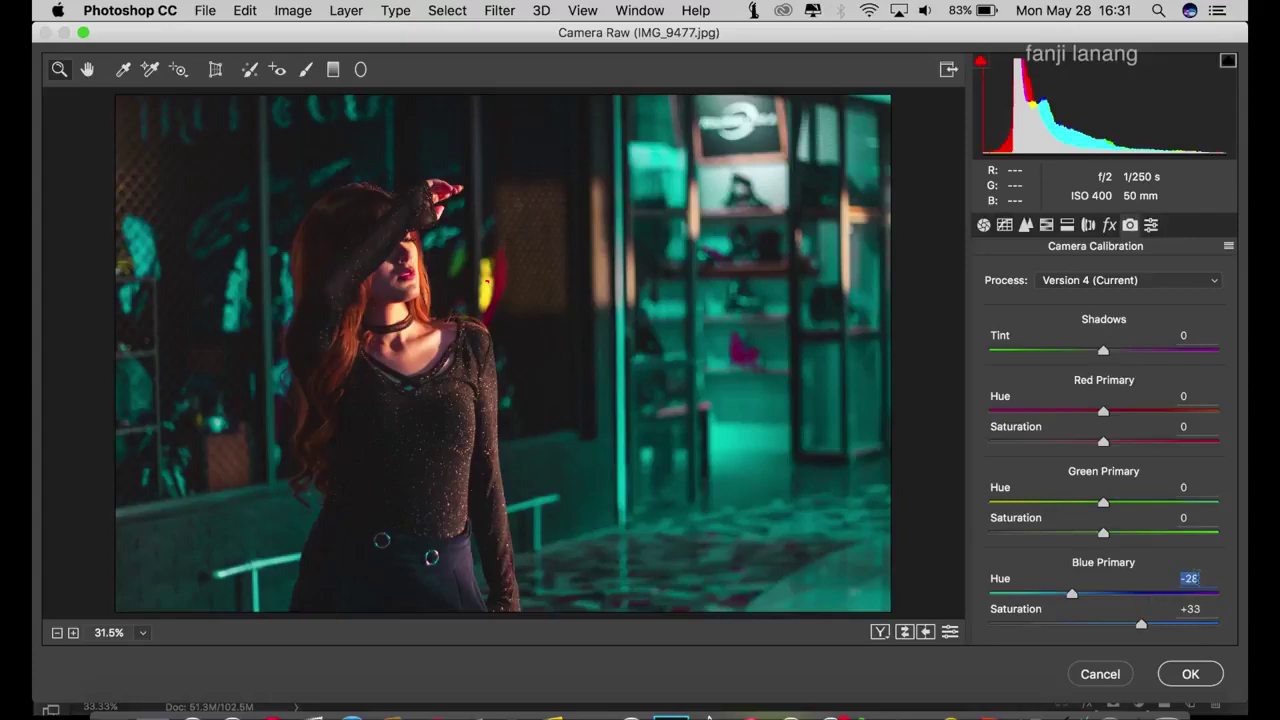
pyautogui.moveTo(1197, 576); pyautogui.dragTo(1201, 608)
# - Set the HSL saturation of Oranges to +2 and their hue to -17
pyautogui.click(984, 226)
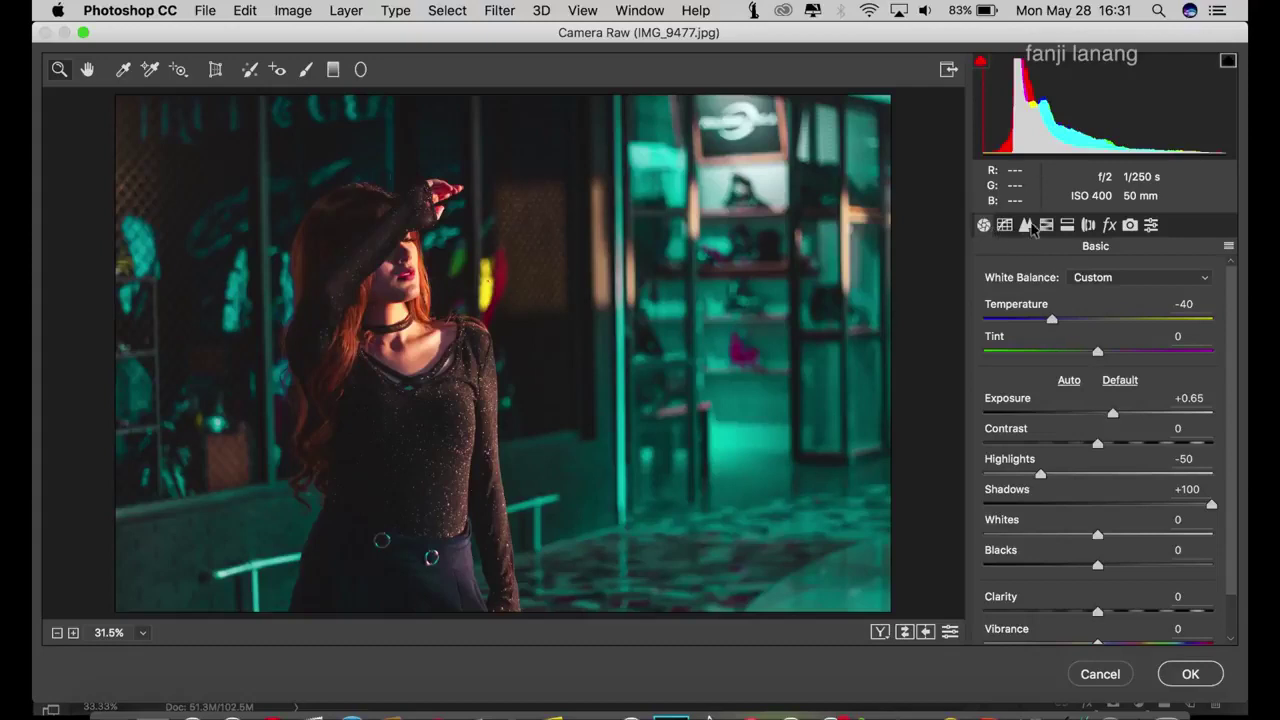
pyautogui.click(1030, 227)
pyautogui.click(1047, 227)
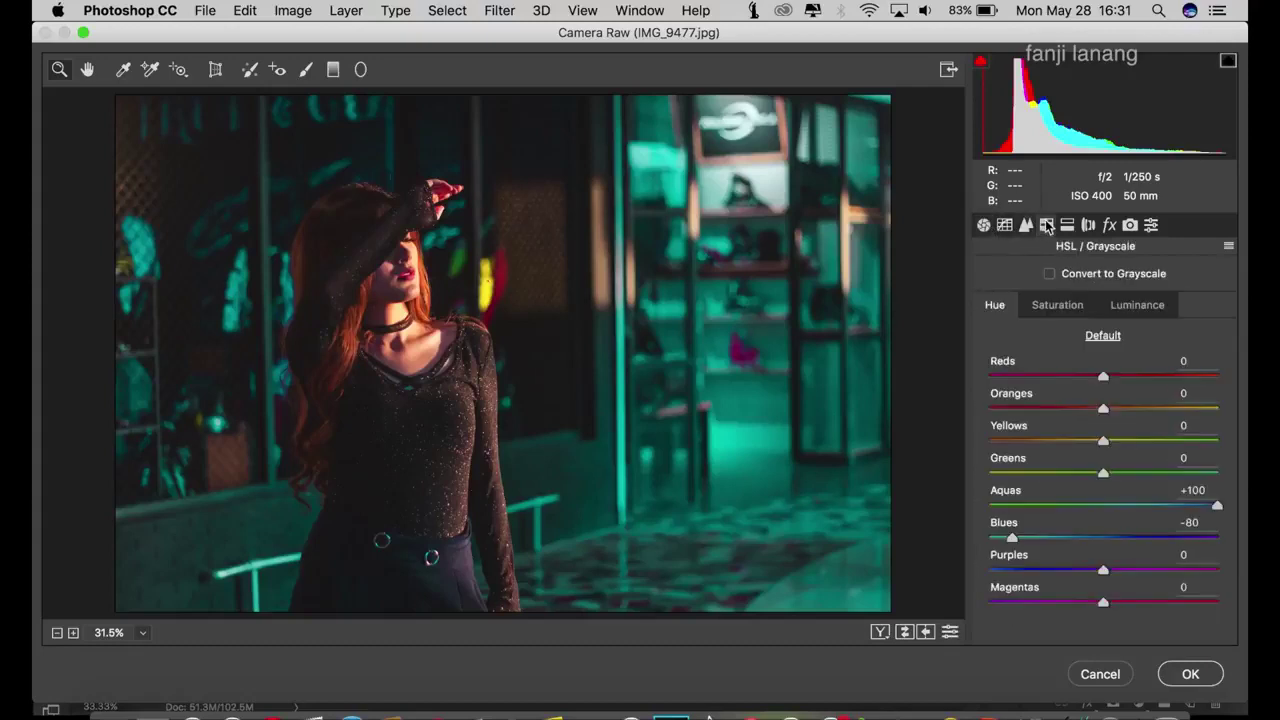
pyautogui.click(1042, 310)
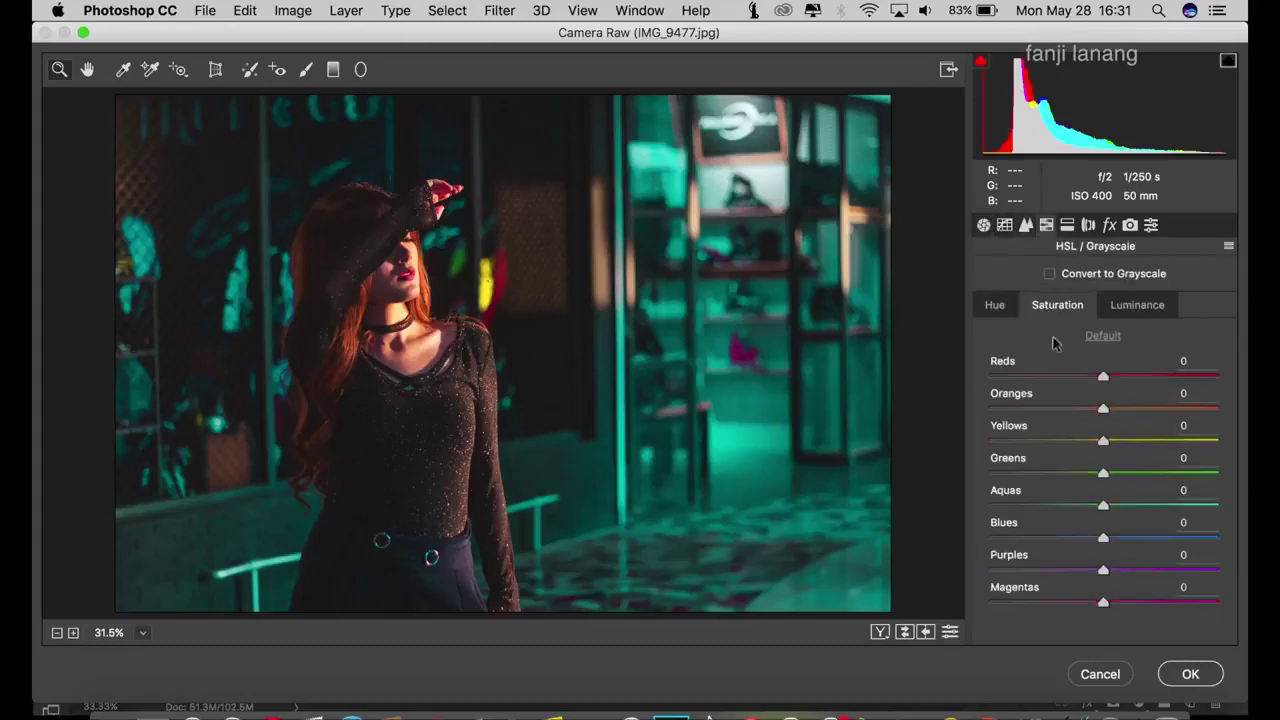
pyautogui.moveTo(1103, 409)
pyautogui.mouseDown()
pyautogui.moveTo(1223, 409)
pyautogui.moveTo(1007, 401)
pyautogui.moveTo(1120, 408)
pyautogui.moveTo(1105, 409)
pyautogui.mouseUp()
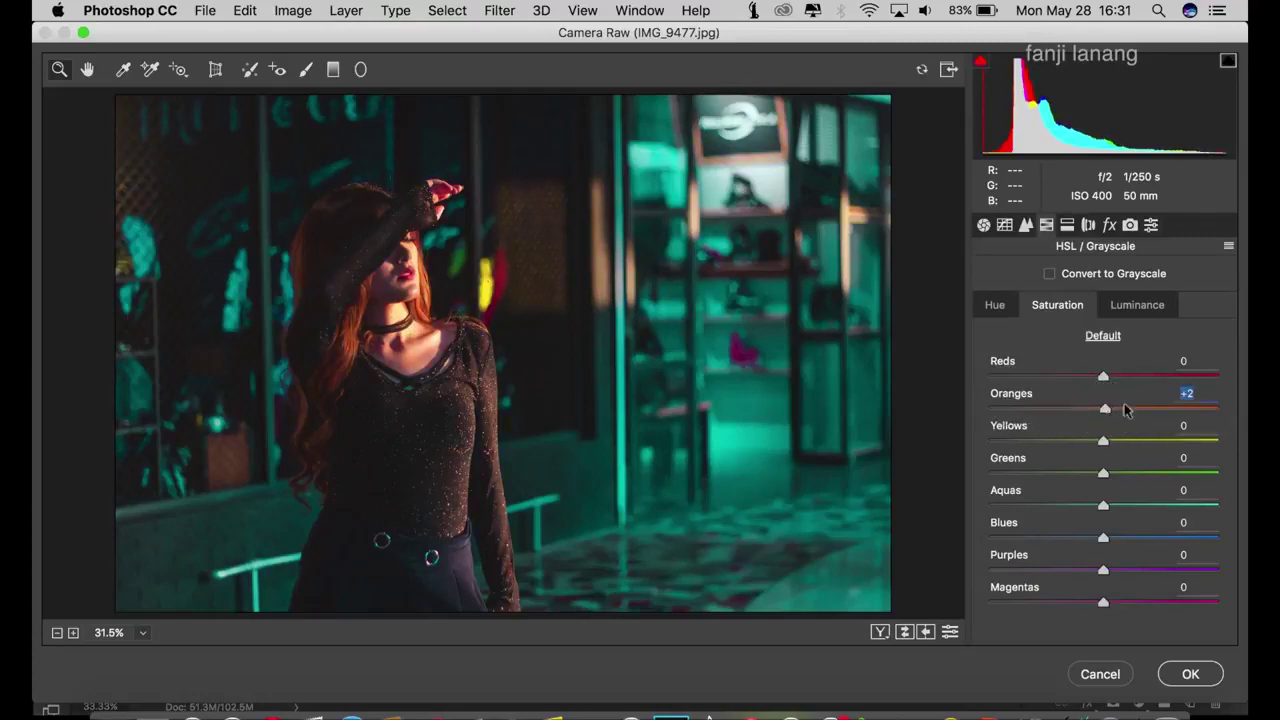
pyautogui.click(995, 305)
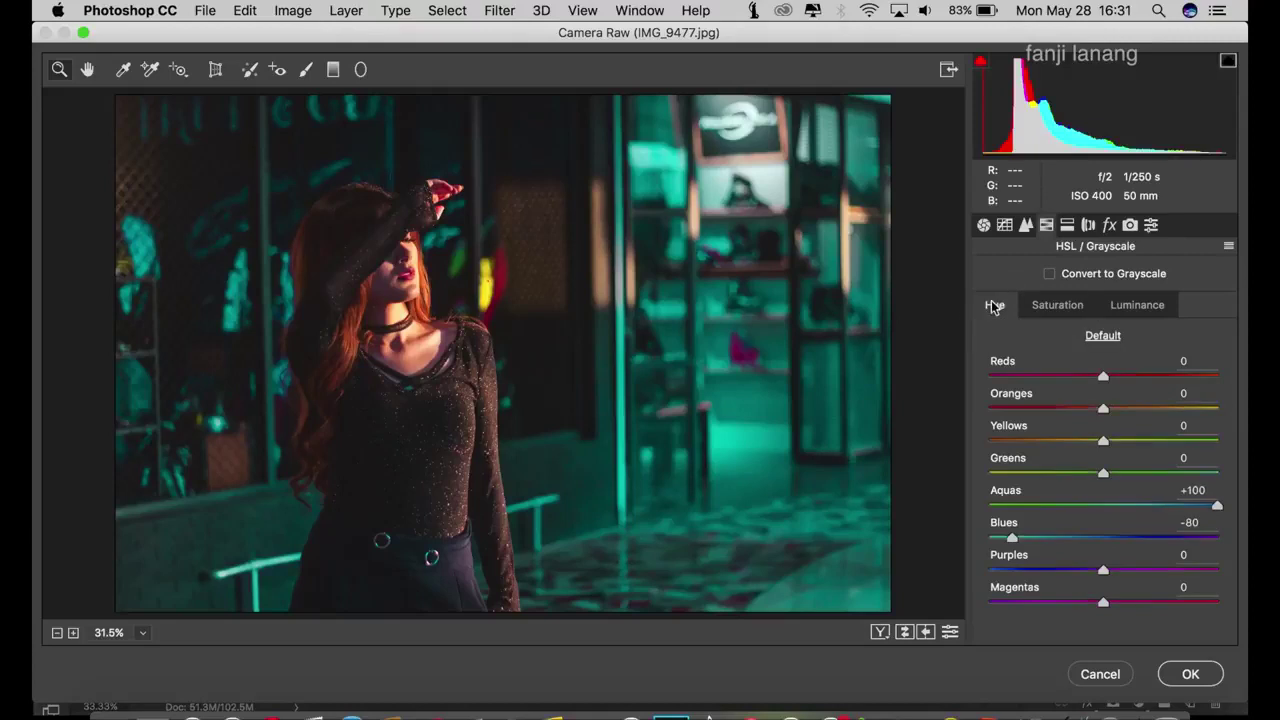
pyautogui.moveTo(1103, 409)
pyautogui.mouseDown()
pyautogui.moveTo(1085, 410)
pyautogui.moveTo(1112, 410)
pyautogui.moveTo(1086, 423)
pyautogui.mouseUp()
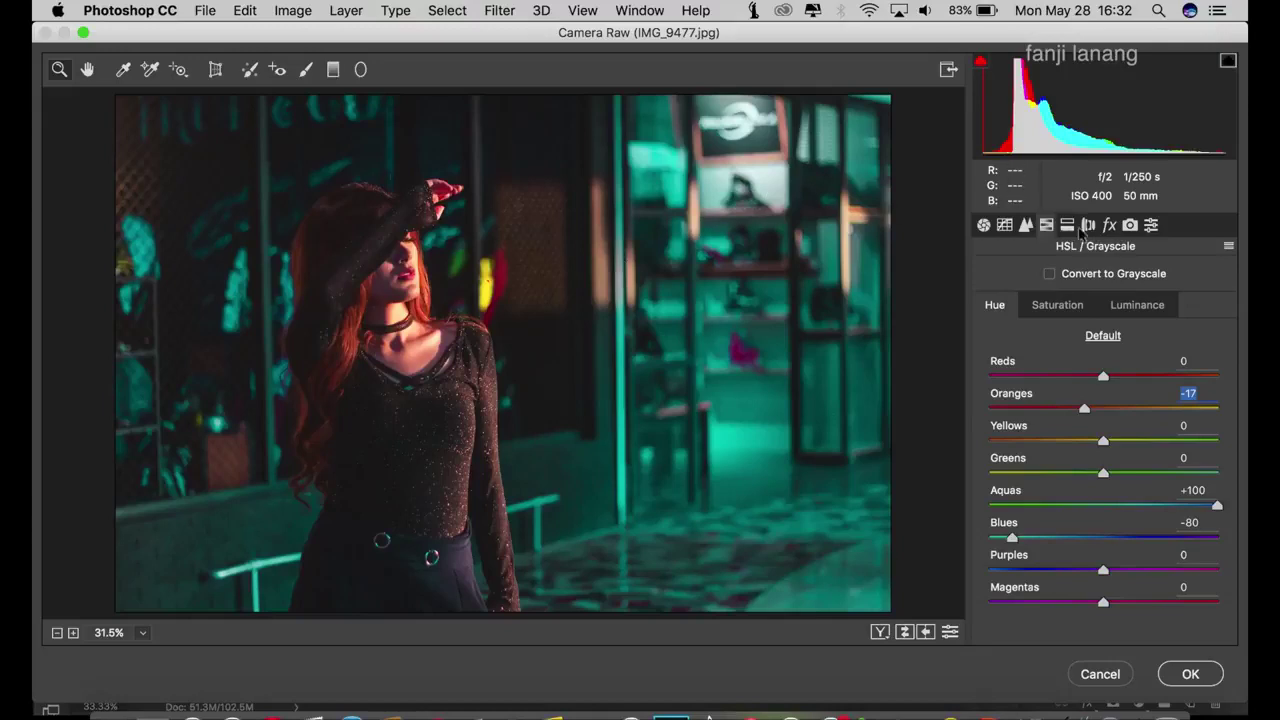
# - Darken the photo's corners with a lens vignetting amount of -16
pyautogui.click(1092, 227)
pyautogui.scroll(-2, 1230, 404)
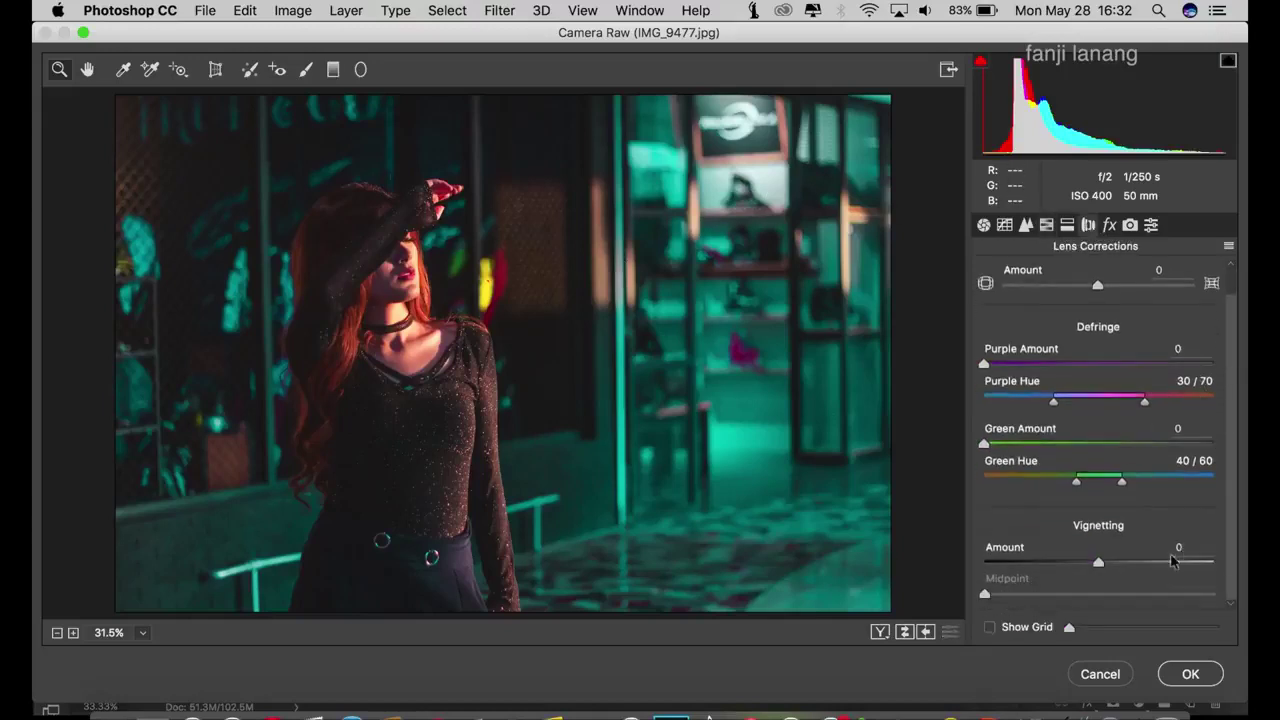
pyautogui.click(1081, 563)
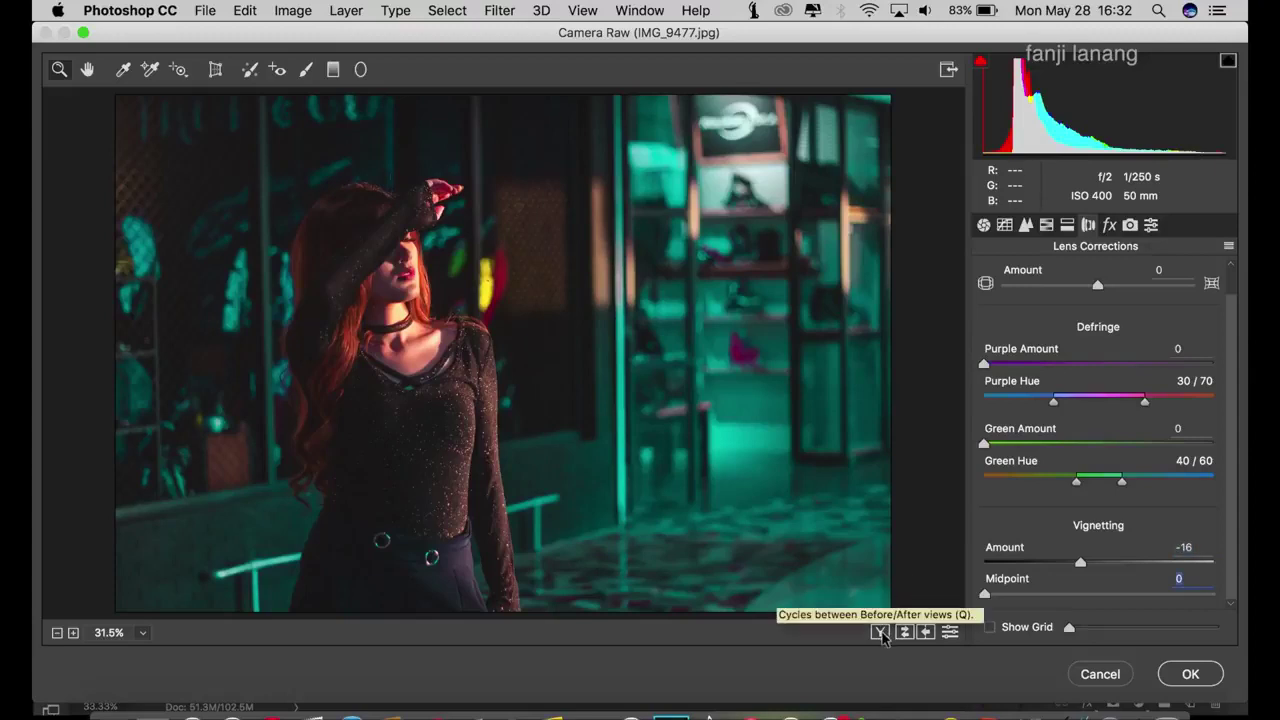
# - Fine-tune the white balance temperature to -35
pyautogui.click(984, 226)
pyautogui.click(1038, 316)
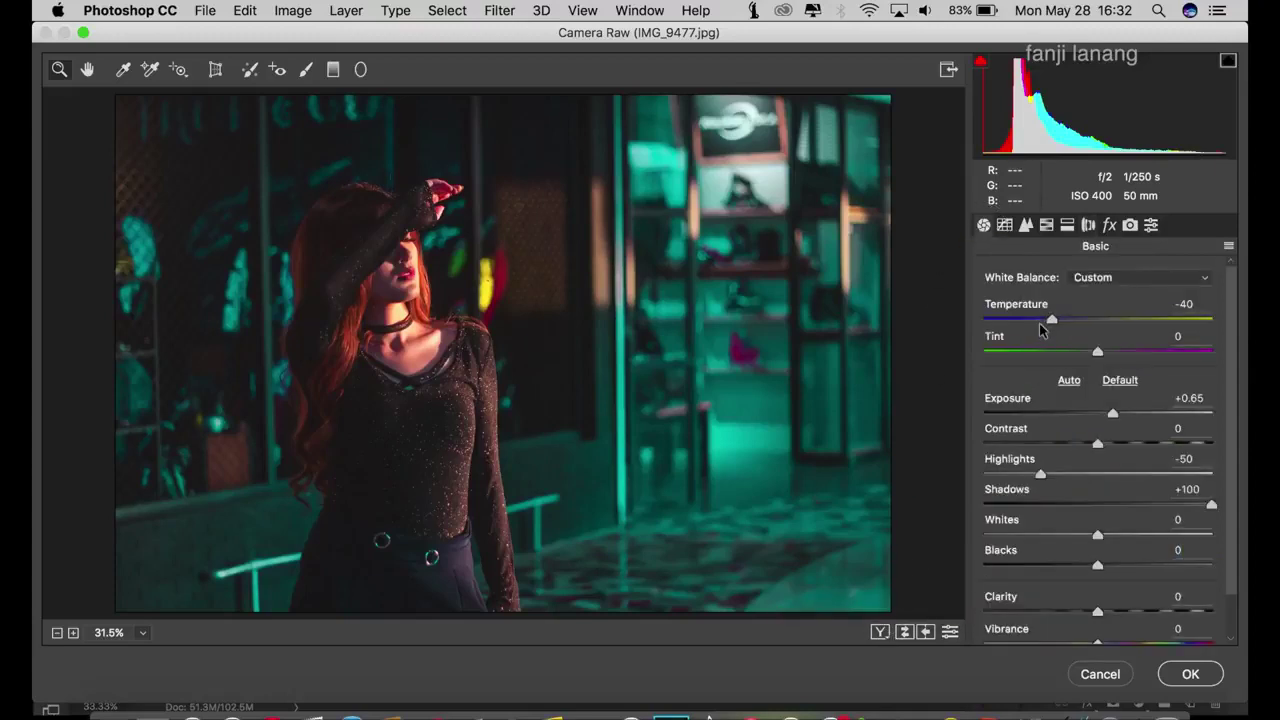
pyautogui.click(1050, 320)
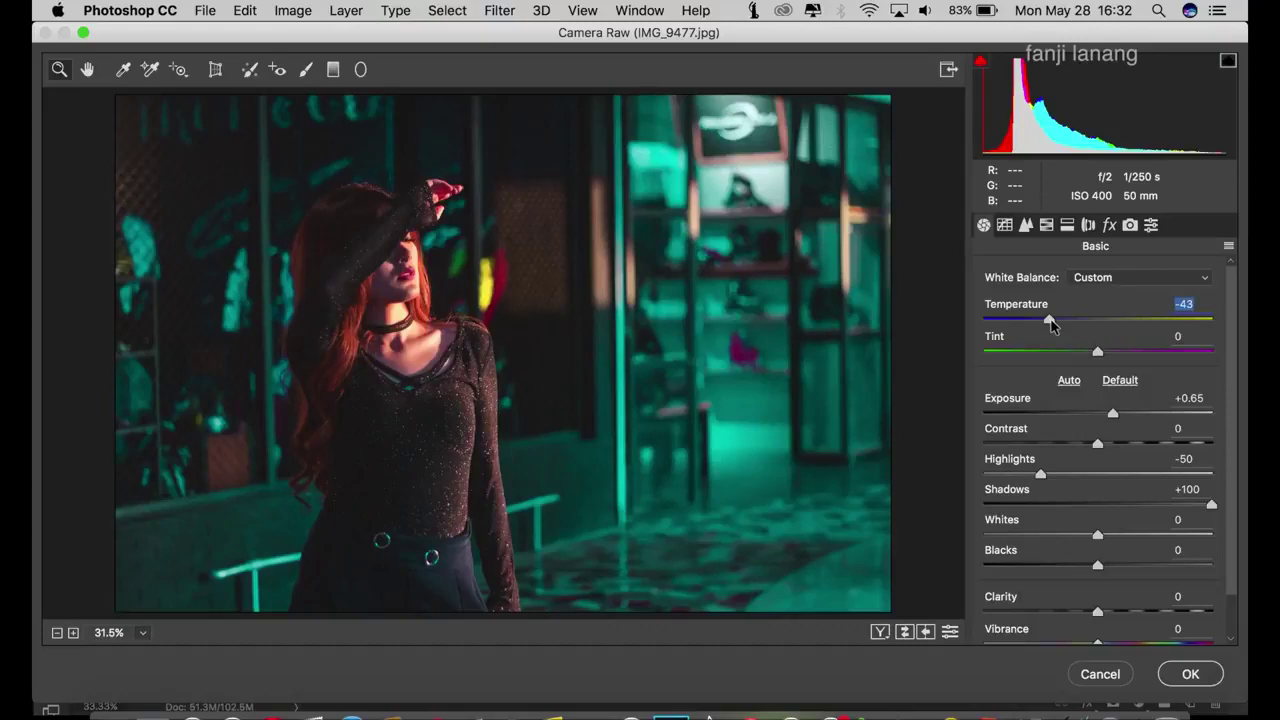
pyautogui.click(1185, 303)
pyautogui.press('BackSpace')
pyautogui.write('3')
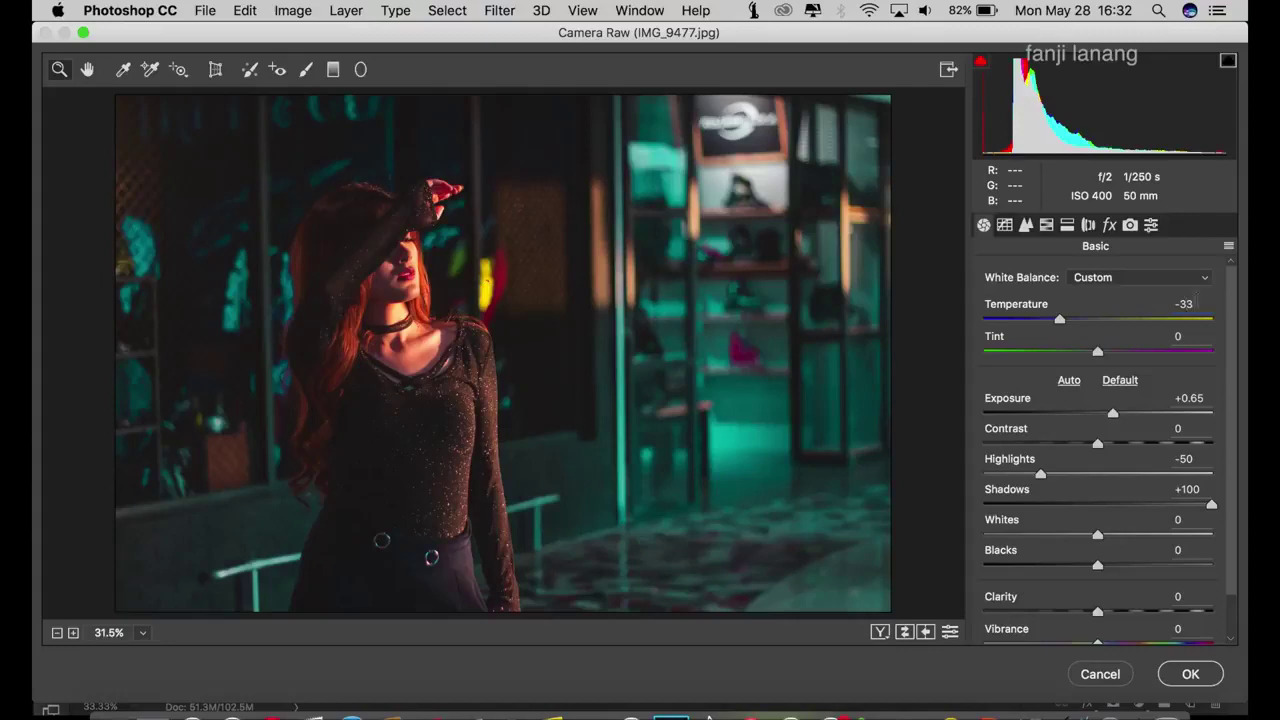
pyautogui.press('Down')
pyautogui.press('Down')
# - Compare the before and after views side by side and apply the Camera Raw adjustments
pyautogui.click(880, 632)
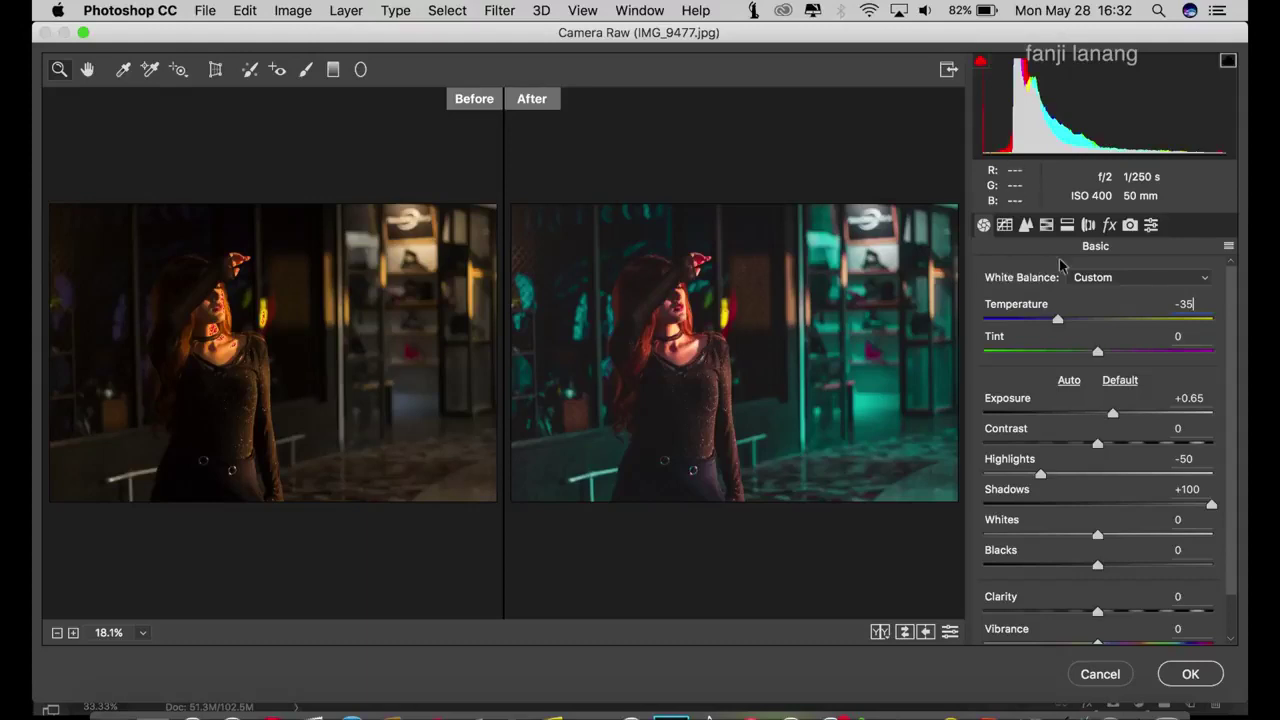
pyautogui.click(1187, 675)
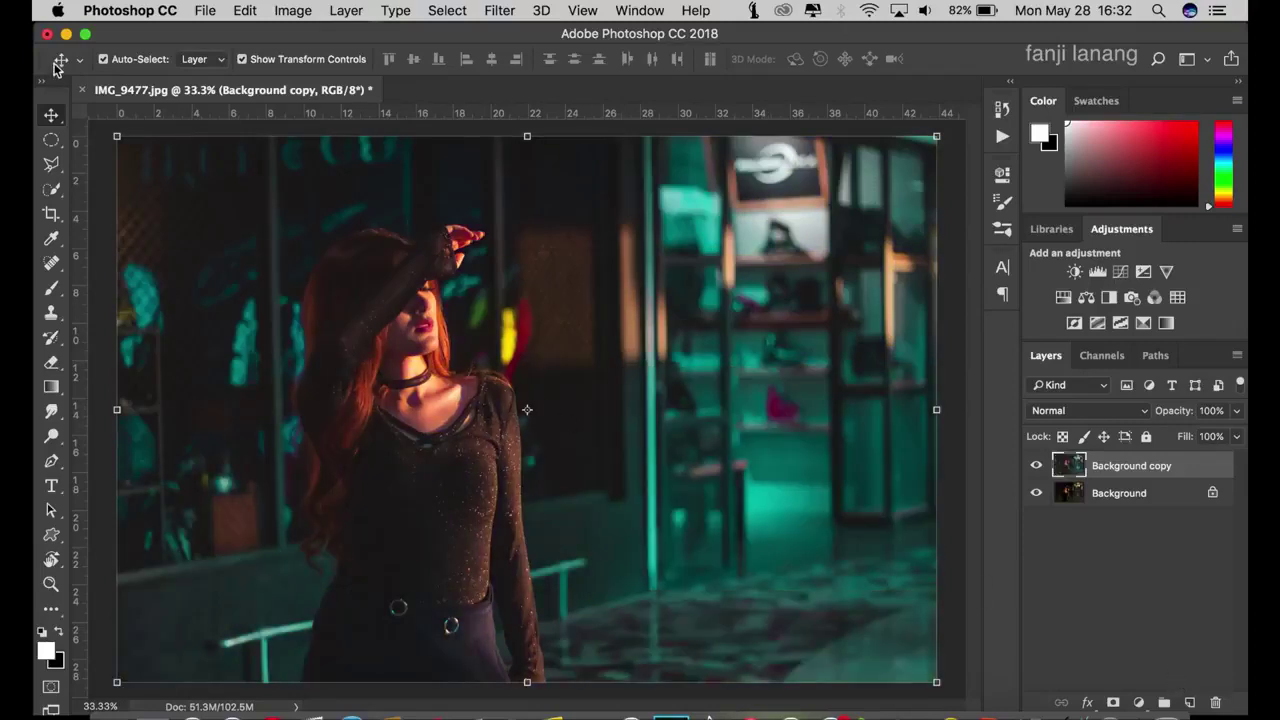
# - Open the bokeh background image 1.jpg from the Desktop folder
pyautogui.click(205, 10)
pyautogui.click(223, 49)
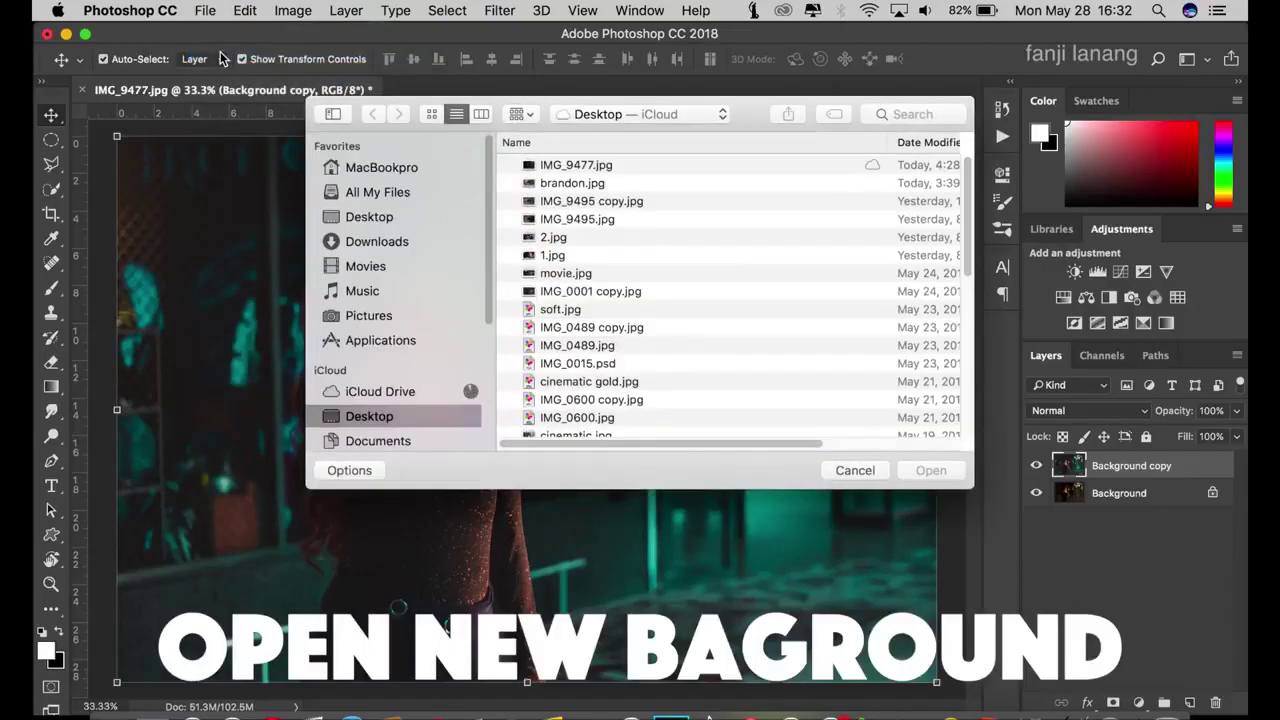
pyautogui.click(553, 256)
pyautogui.click(930, 471)
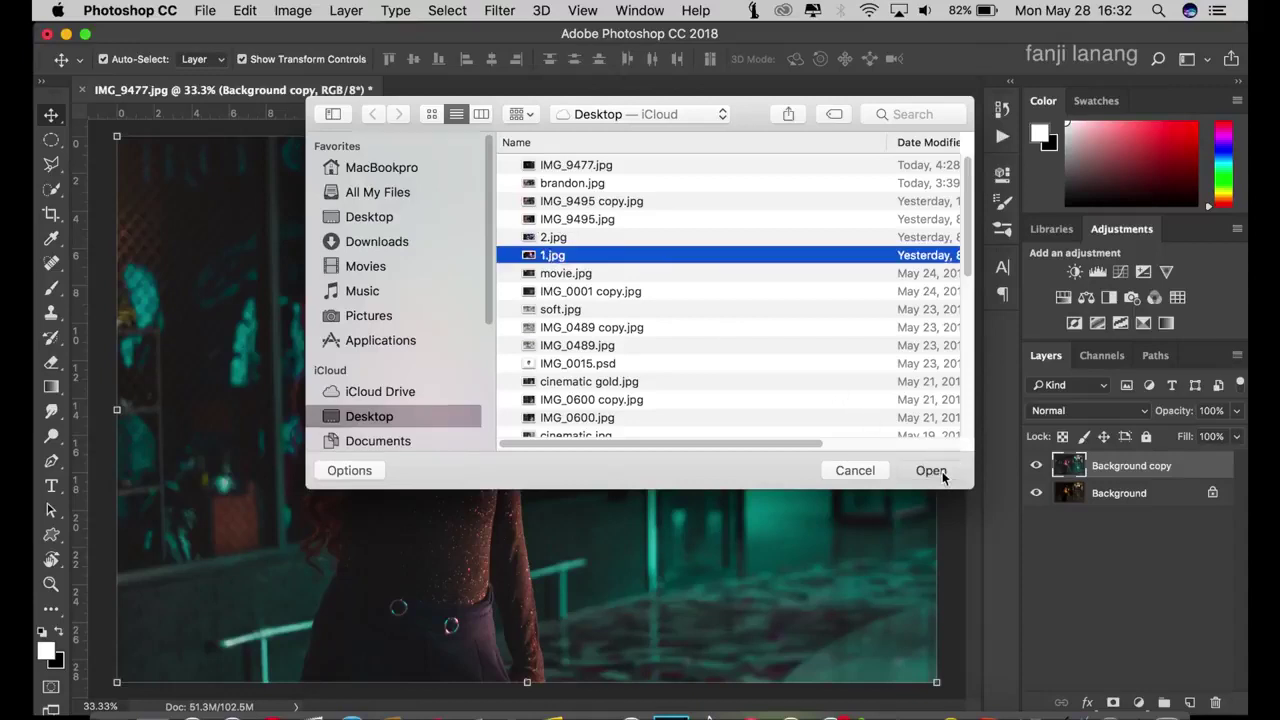
pyautogui.click(781, 294)
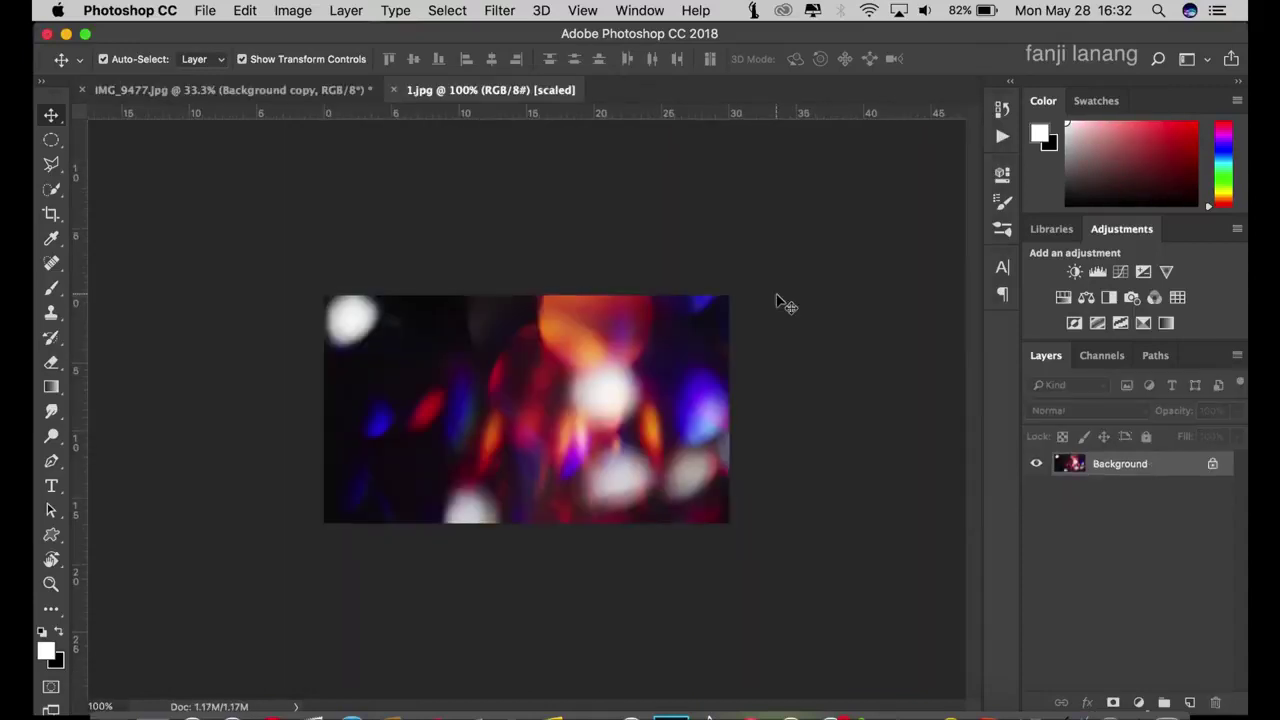
# - Bring the bokeh image into the portrait document, rotate it -90.14°, and scale it to 406% by 695.28% over the photo's right part
pyautogui.moveTo(554, 384); pyautogui.dragTo(601, 443)
pyautogui.moveTo(531, 392); pyautogui.dragTo(460, 122)
pyautogui.moveTo(638, 510); pyautogui.dragTo(936, 684)
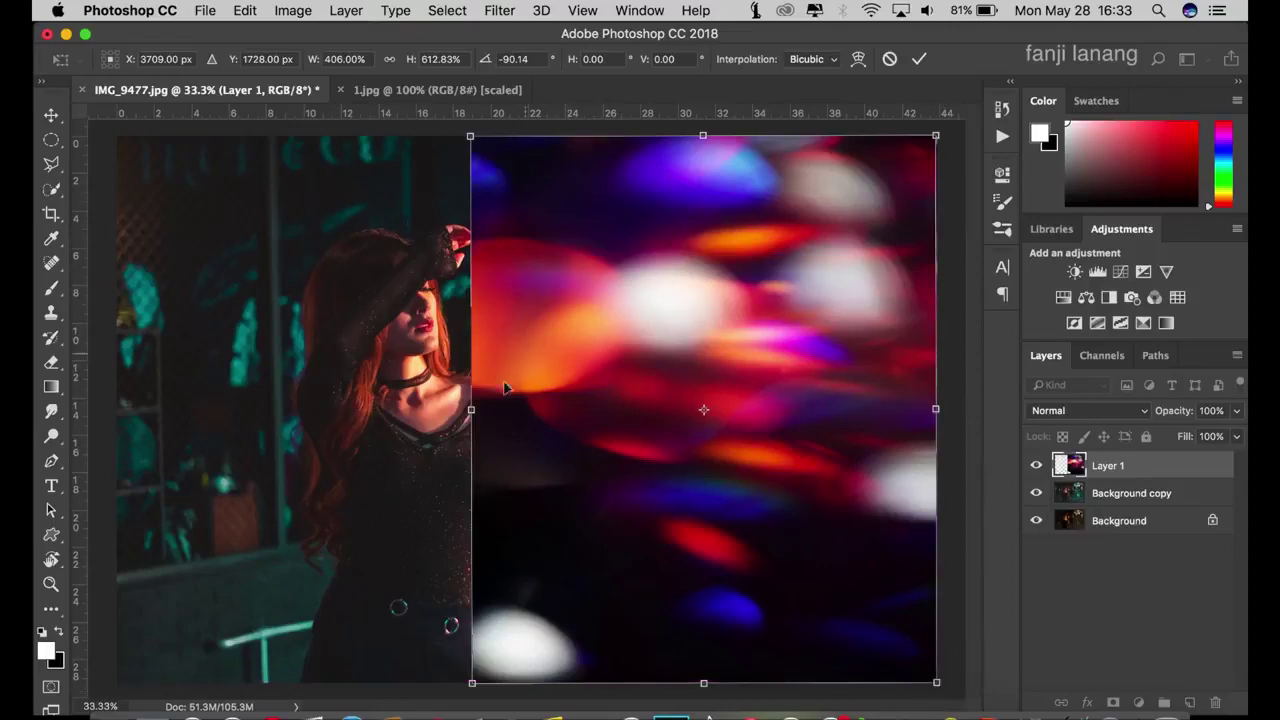
pyautogui.moveTo(474, 408); pyautogui.dragTo(409, 408)
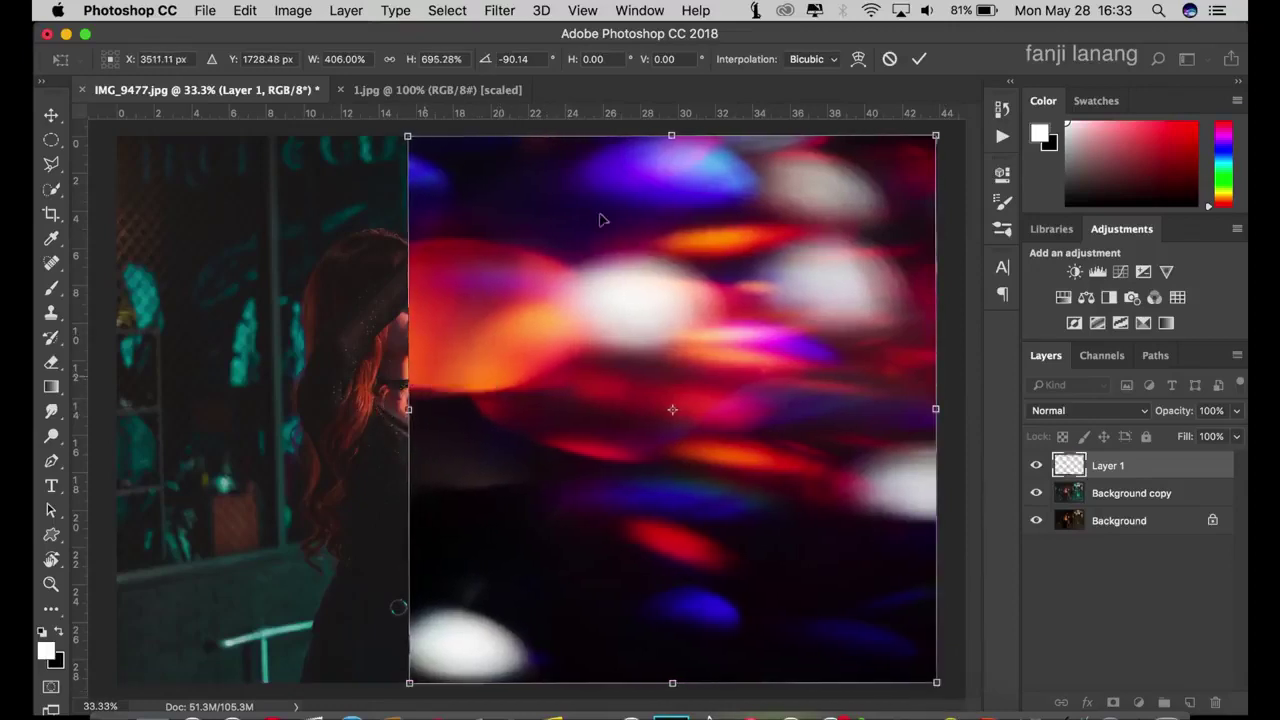
pyautogui.click(920, 67)
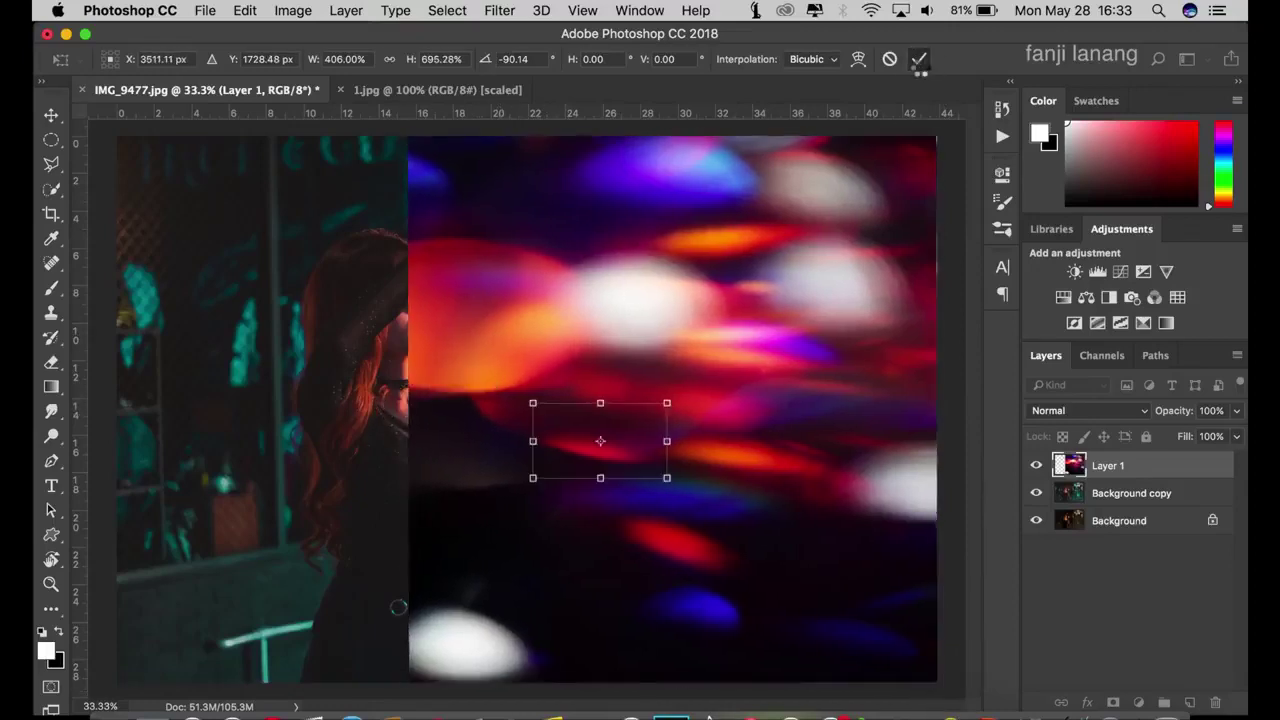
# - Set the bokeh layer's blend mode to Lighten and add a layer mask to it
pyautogui.click(1070, 406)
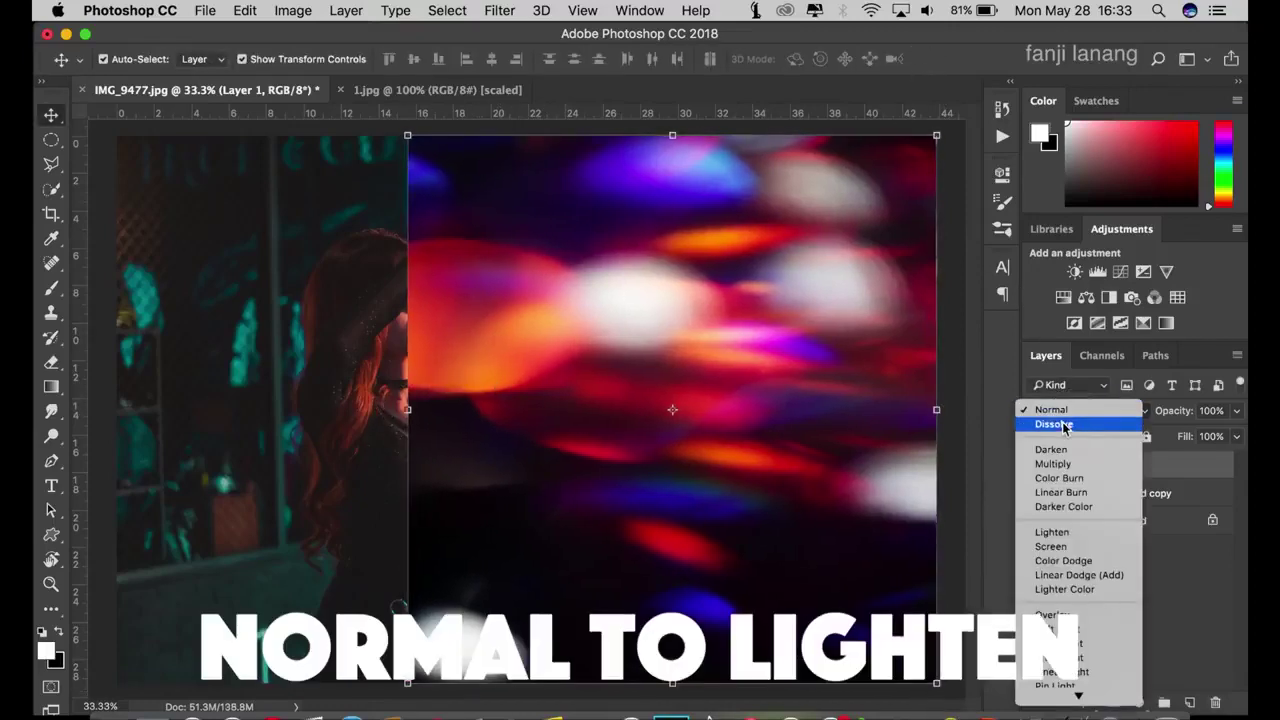
pyautogui.click(1067, 534)
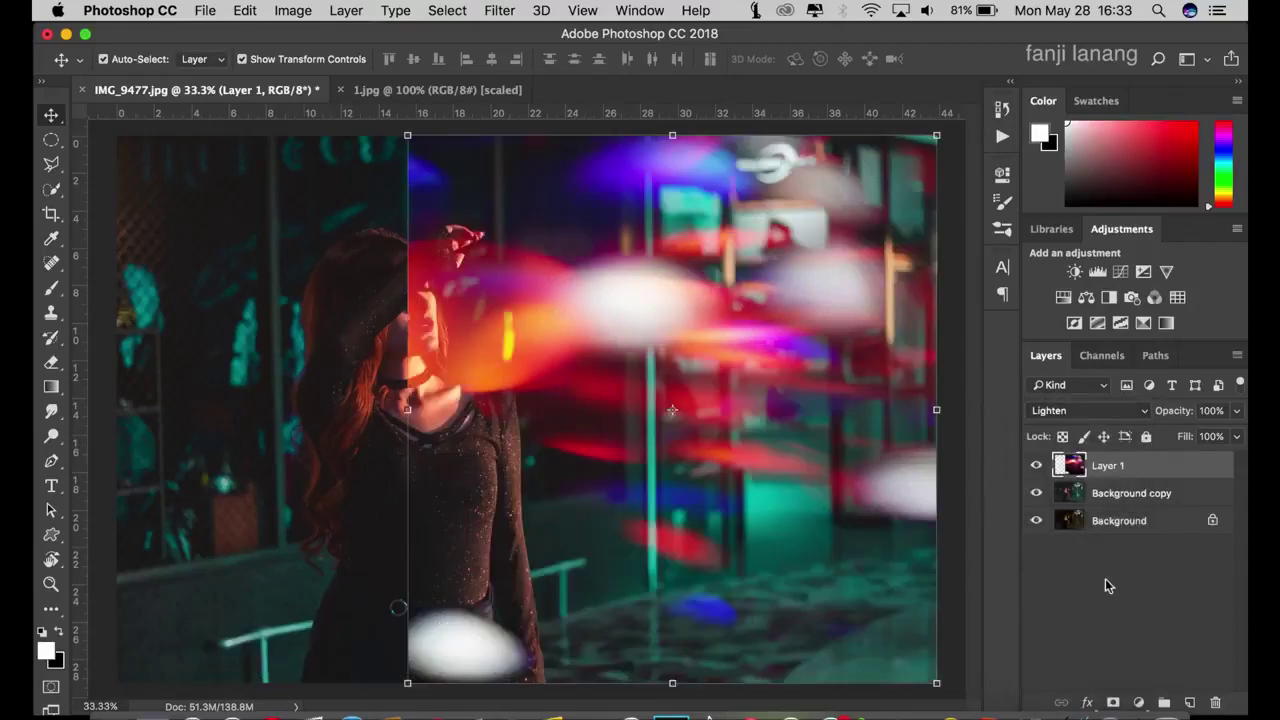
pyautogui.click(1114, 703)
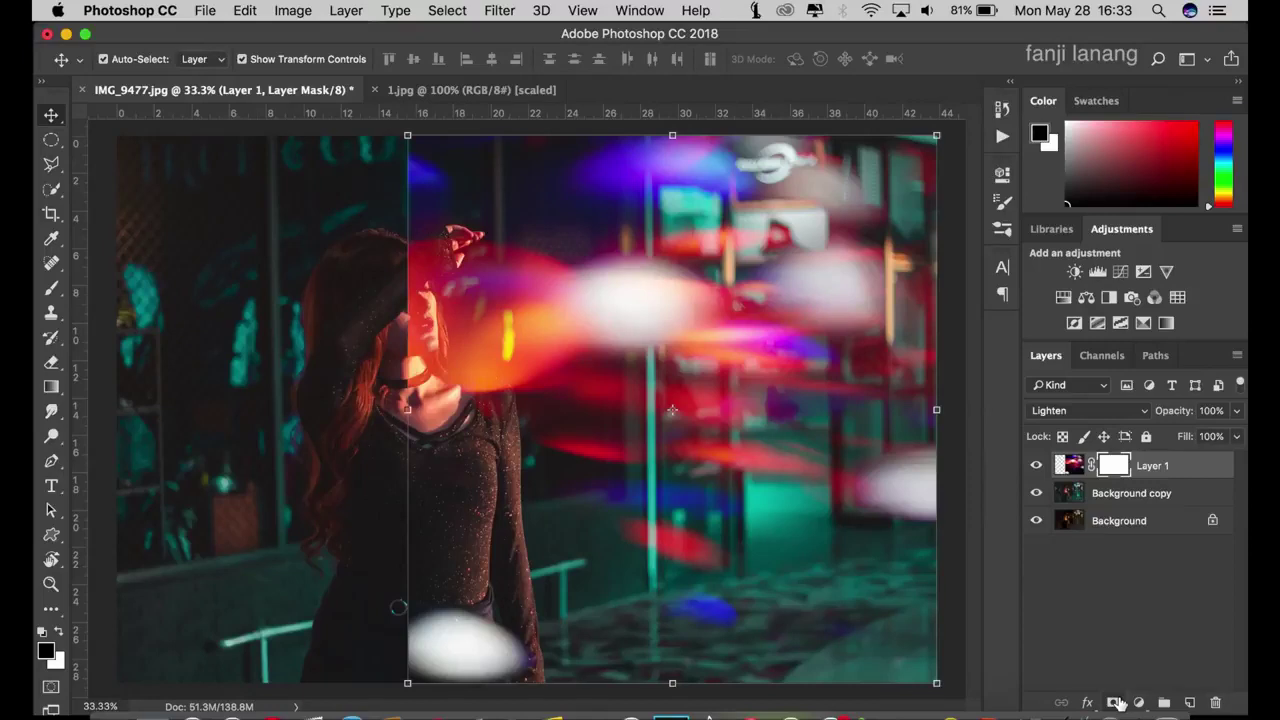
# - Set up a soft round brush with 0% hardness, 82% opacity and black as the foreground color for masking
pyautogui.click(60, 291)
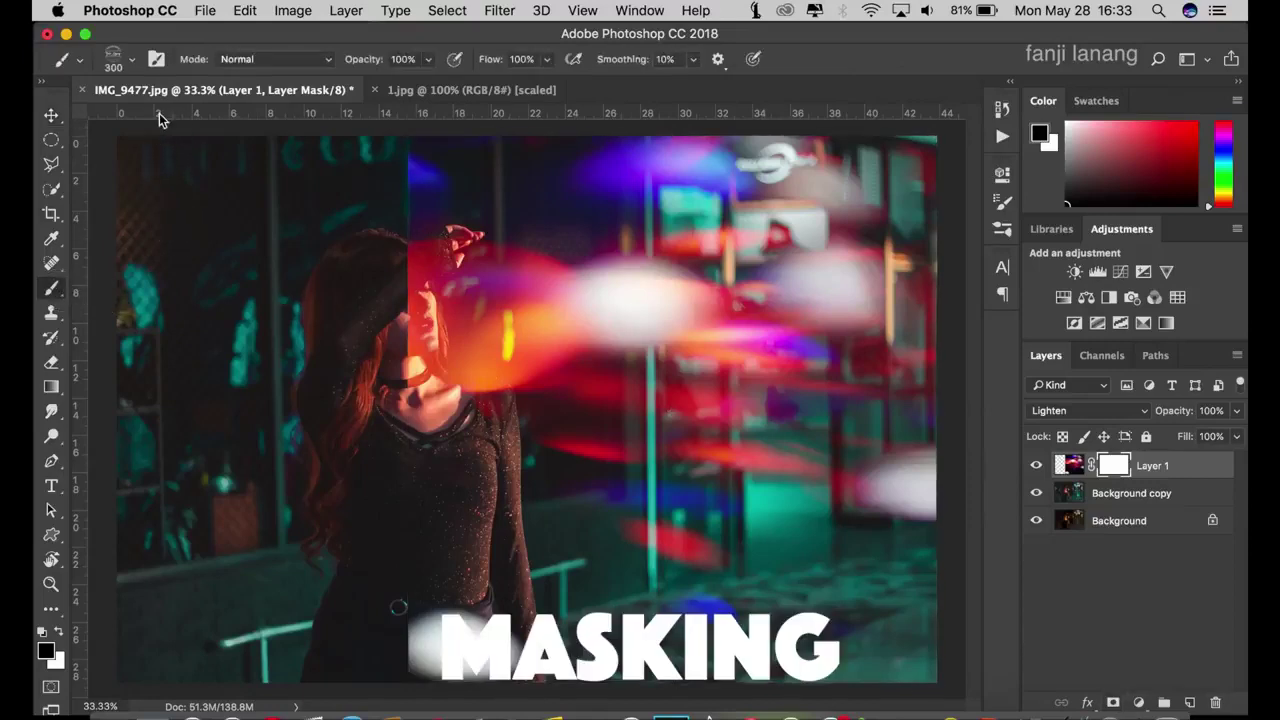
pyautogui.click(131, 62)
pyautogui.click(107, 203)
pyautogui.press('8')
pyautogui.press('2')
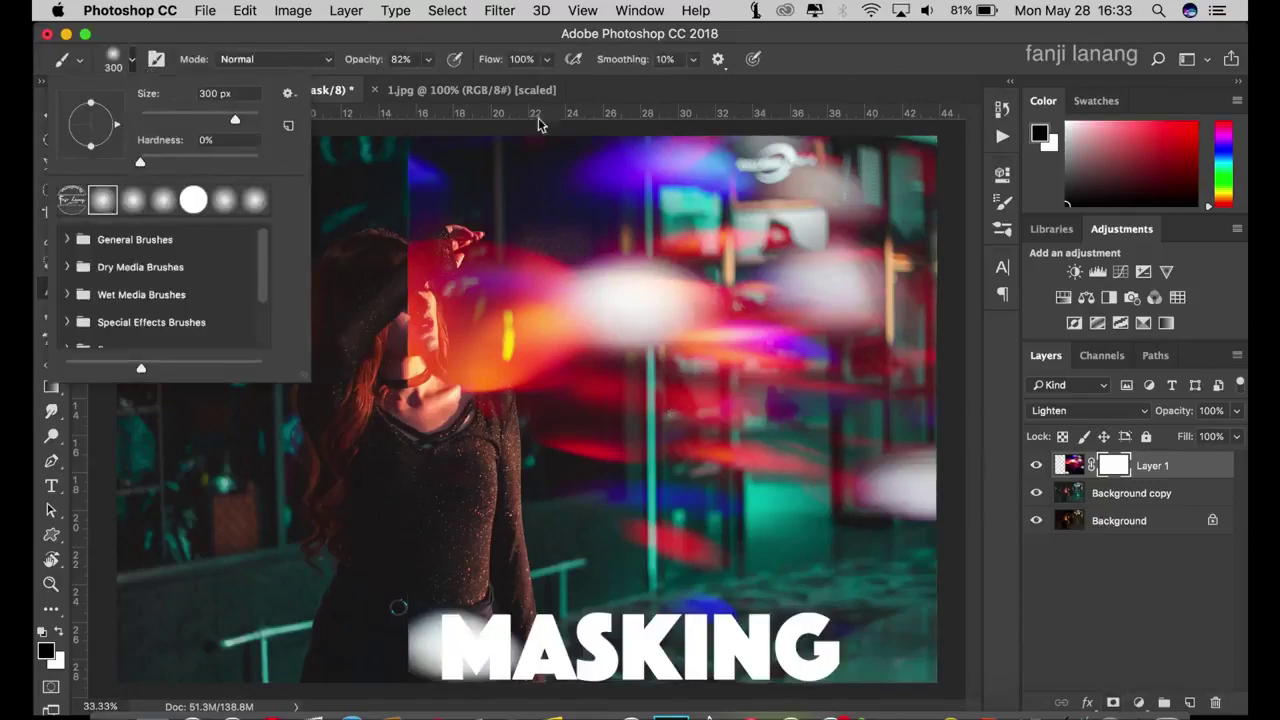
pyautogui.click(876, 71)
pyautogui.click(58, 633)
pyautogui.click(58, 633)
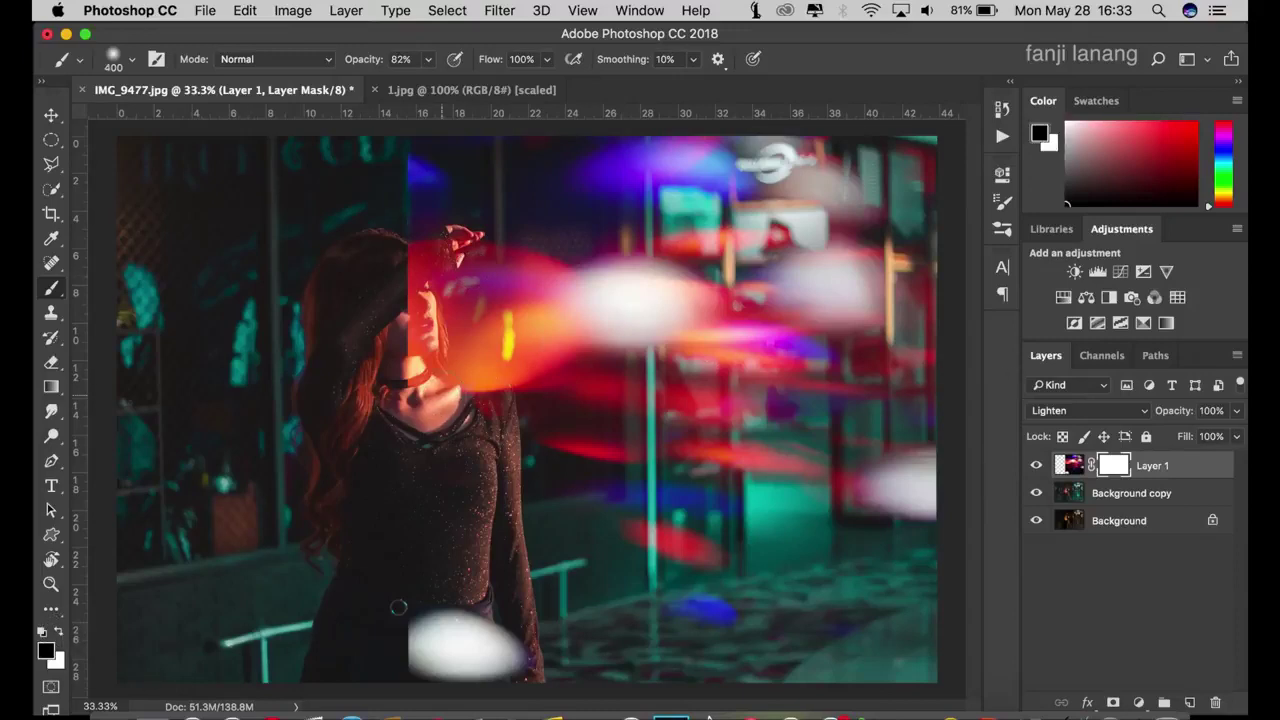
# - Enlarge the brush to 1100 px and mask the bokeh off the woman's face, hair, body and skirt
pyautogui.press(']')
pyautogui.press(']')
pyautogui.press(']')
pyautogui.press(']')
pyautogui.moveTo(455, 330)
pyautogui.mouseDown()
pyautogui.moveTo(404, 260)
pyautogui.moveTo(391, 177)
pyautogui.moveTo(406, 294)
pyautogui.moveTo(415, 240)
pyautogui.moveTo(434, 293)
pyautogui.mouseUp()
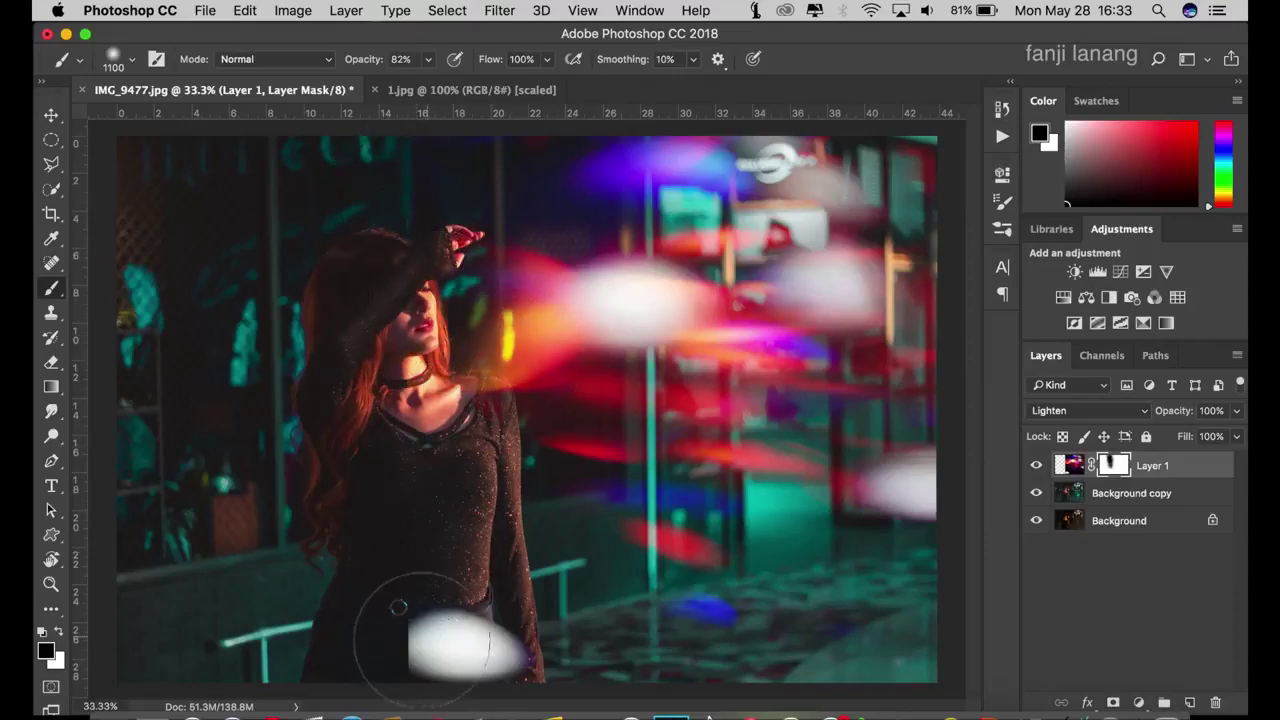
pyautogui.moveTo(445, 615); pyautogui.dragTo(380, 632)
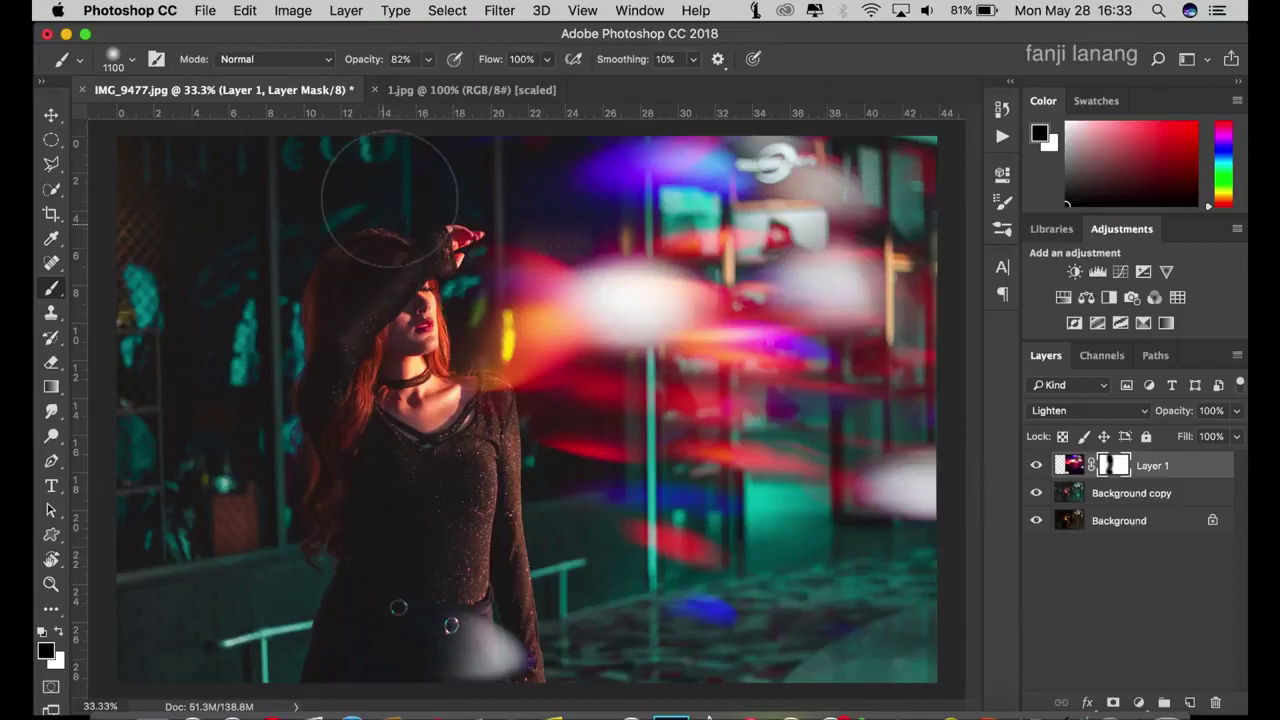
# - Paint on the mask to fade the bright bokeh spots over the shop background beside the woman
pyautogui.moveTo(540, 337); pyautogui.dragTo(573, 369)
pyautogui.moveTo(655, 260)
pyautogui.mouseDown()
pyautogui.moveTo(680, 290)
pyautogui.moveTo(740, 310)
pyautogui.moveTo(760, 350)
pyautogui.moveTo(615, 412)
pyautogui.moveTo(720, 360)
pyautogui.moveTo(908, 409)
pyautogui.mouseUp()
pyautogui.moveTo(567, 255)
pyautogui.mouseDown()
pyautogui.moveTo(480, 252)
pyautogui.moveTo(480, 200)
pyautogui.moveTo(456, 179)
pyautogui.moveTo(406, 195)
pyautogui.moveTo(467, 375)
pyautogui.moveTo(491, 510)
pyautogui.moveTo(480, 557)
pyautogui.mouseUp()
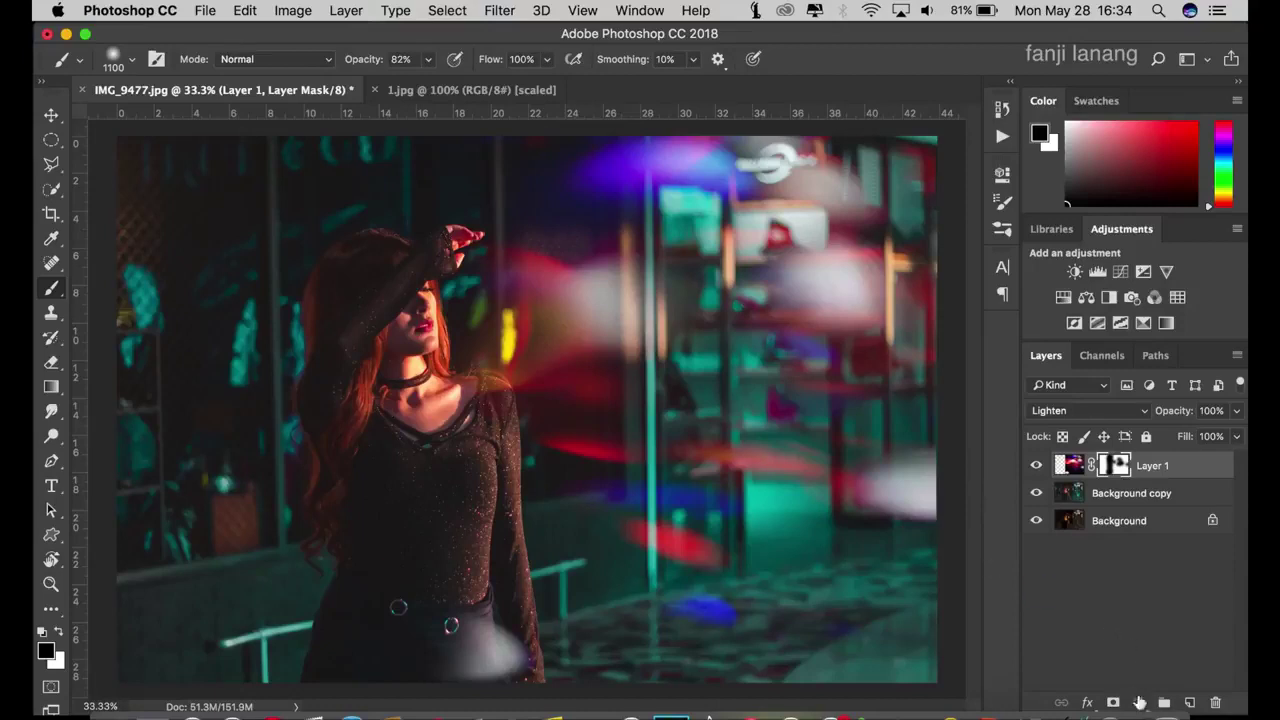
# - Add a Curves adjustment layer, lifting the bright tones and slightly lowering the shadows for more contrast
pyautogui.click(1139, 703)
pyautogui.click(1128, 433)
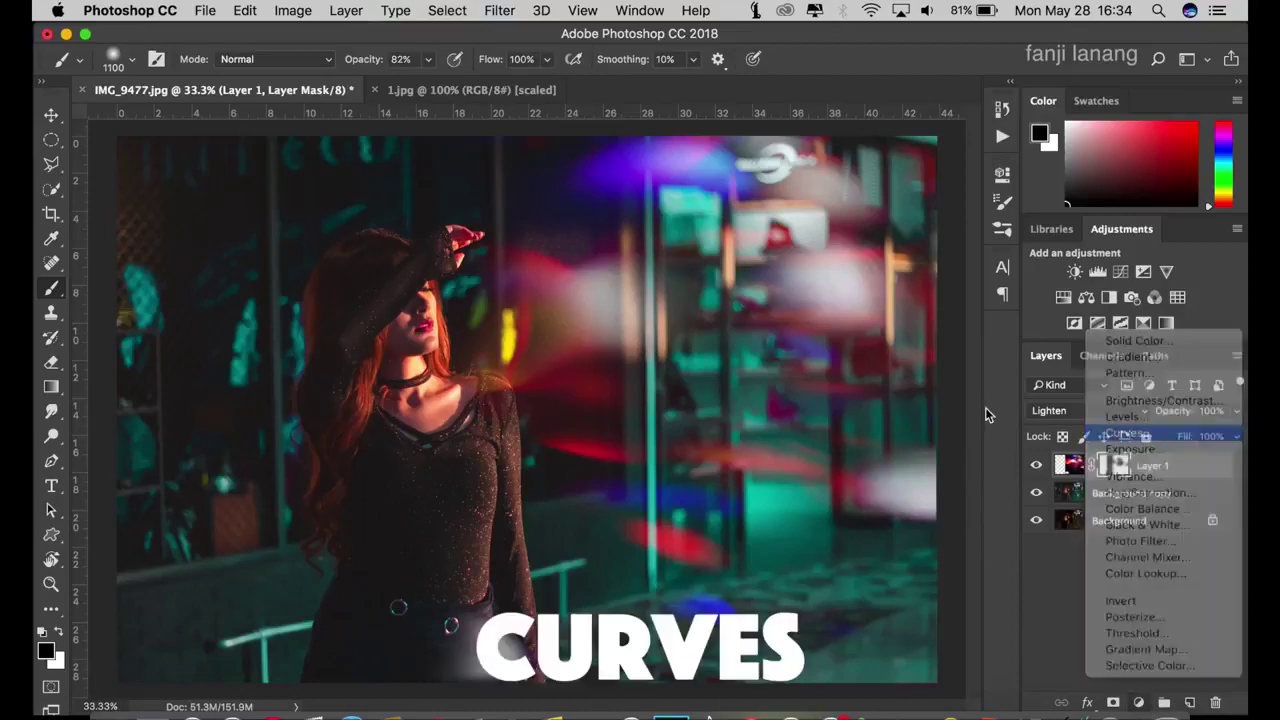
pyautogui.moveTo(801, 384); pyautogui.dragTo(804, 356)
pyautogui.moveTo(680, 510); pyautogui.dragTo(691, 519)
pyautogui.click(944, 169)
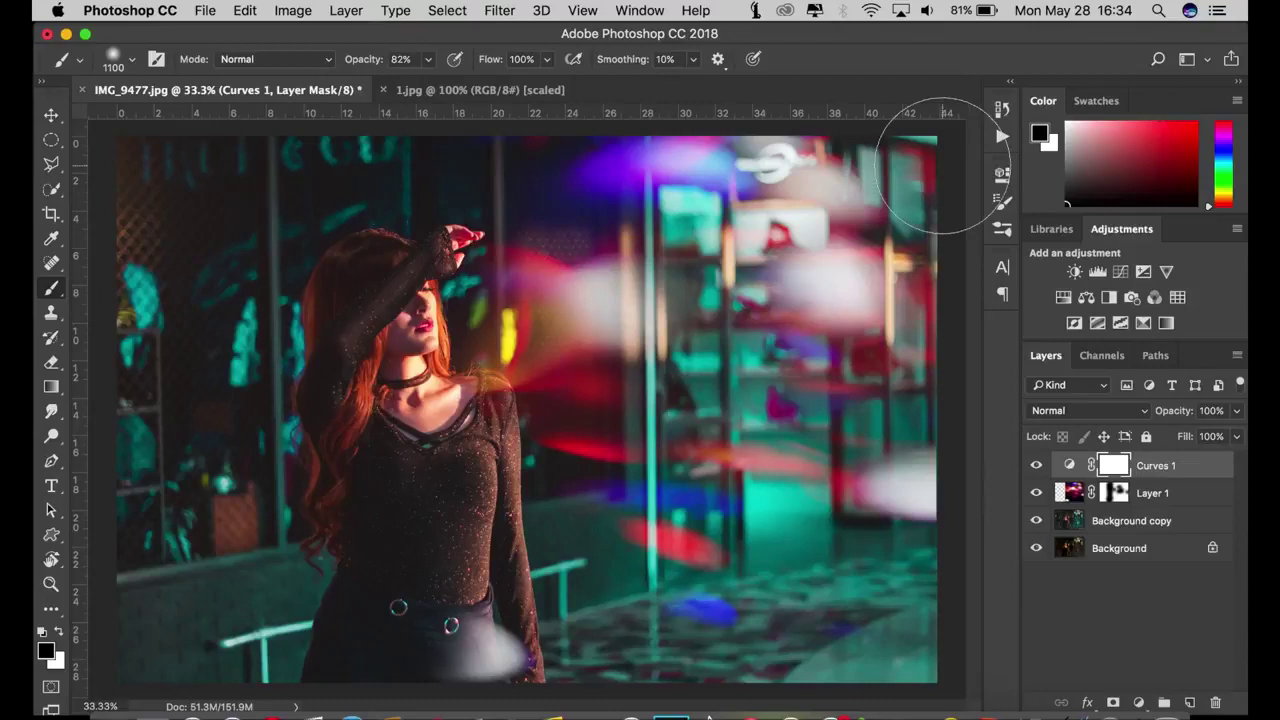
# - Examine the whole graded composite at a reduced view size, ending at 25%
pyautogui.press('super+minus')
pyautogui.press('super+minus')
pyautogui.press('super+minus')
pyautogui.press('super+minus')
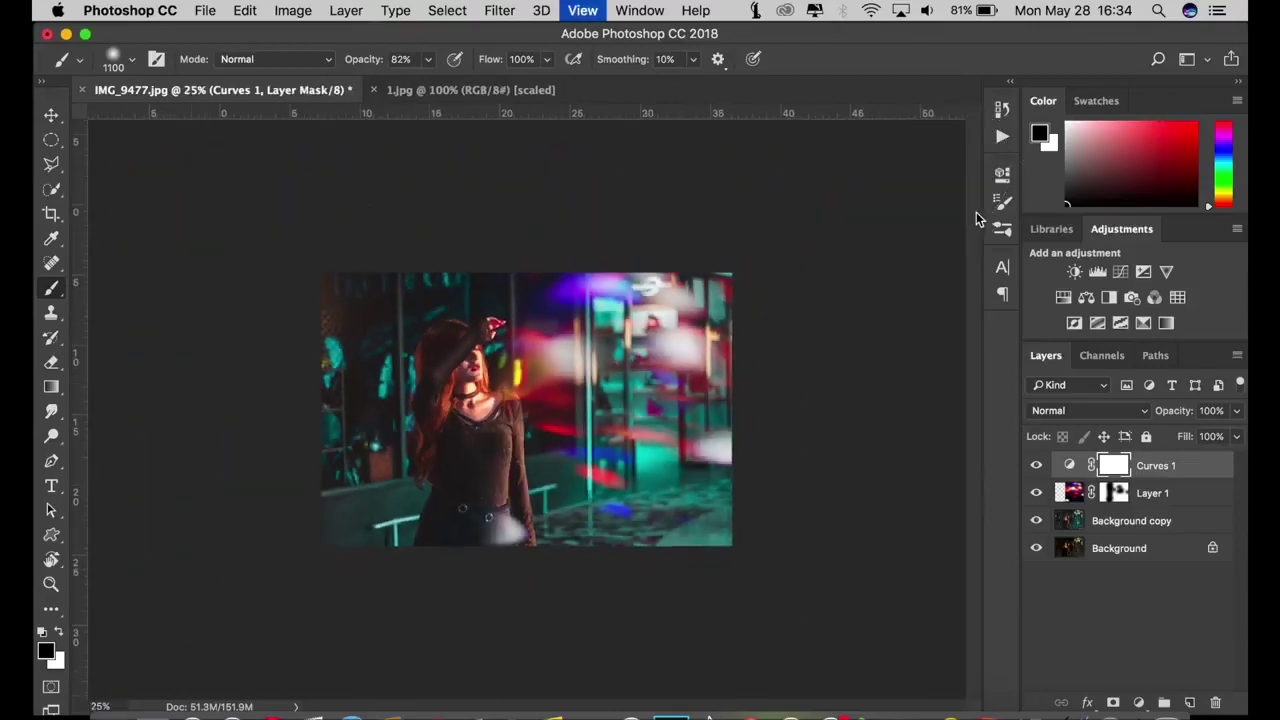
pyautogui.press('super+minus')
pyautogui.press('super+plus')
pyautogui.press('super+plus')
pyautogui.press('super+plus')
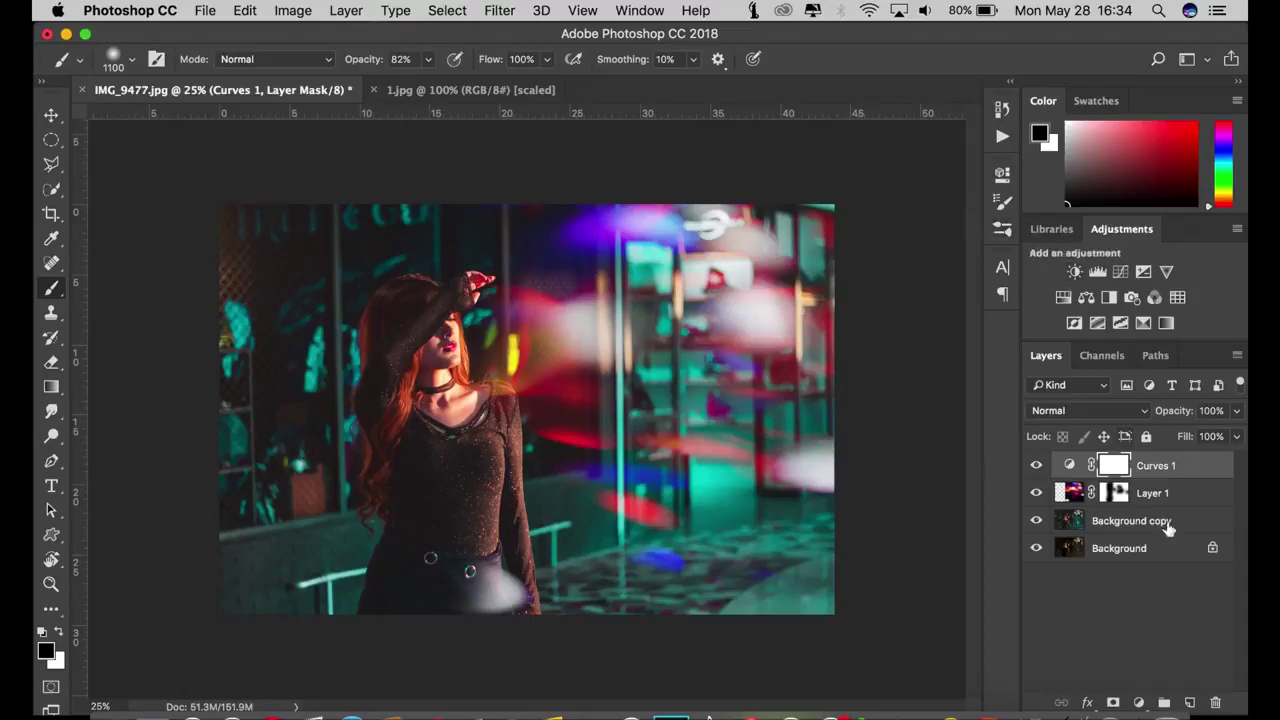
# - Add a new top layer and choose the logo brush at 100% opacity with white as the foreground color
pyautogui.click(1188, 703)
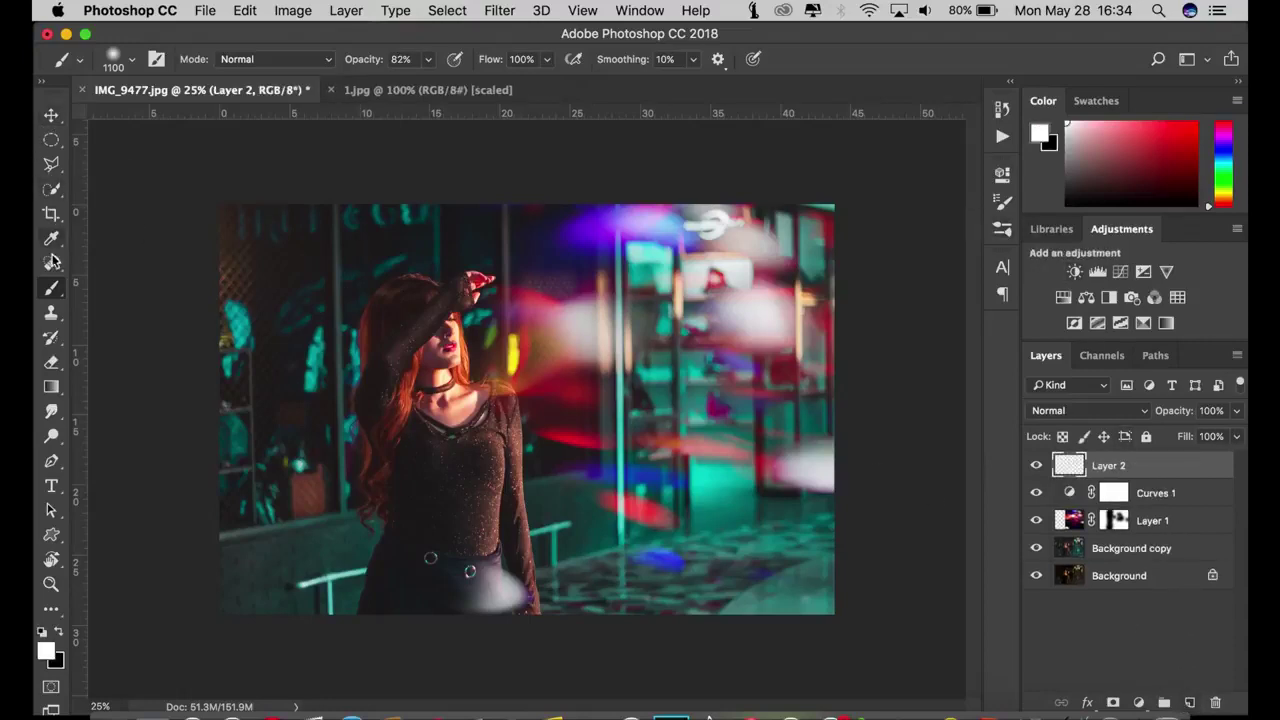
pyautogui.click(135, 62)
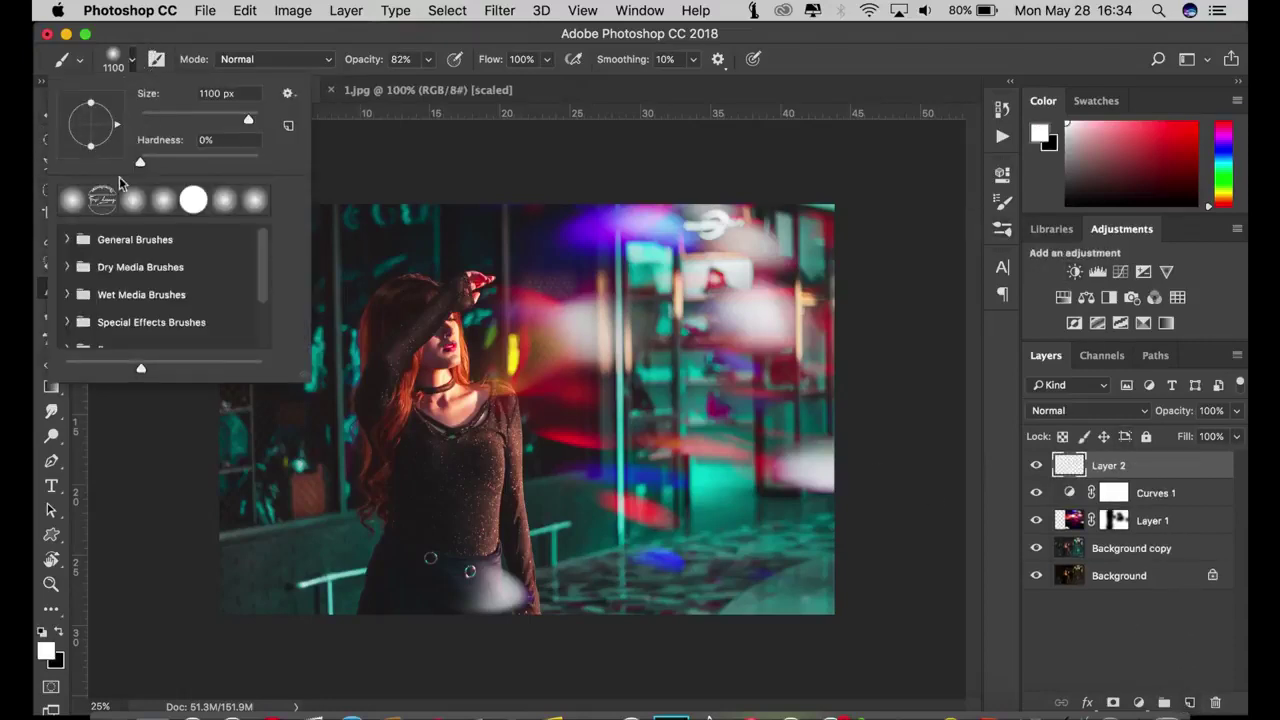
pyautogui.click(923, 89)
pyautogui.click(58, 633)
# - Reduce the logo brush to 400 px and stamp the white watermark once in the photo's upper-left corner
pyautogui.press('[')
pyautogui.press('[')
pyautogui.press('[')
pyautogui.press('[')
pyautogui.press('[')
pyautogui.press('[')
pyautogui.press('[')
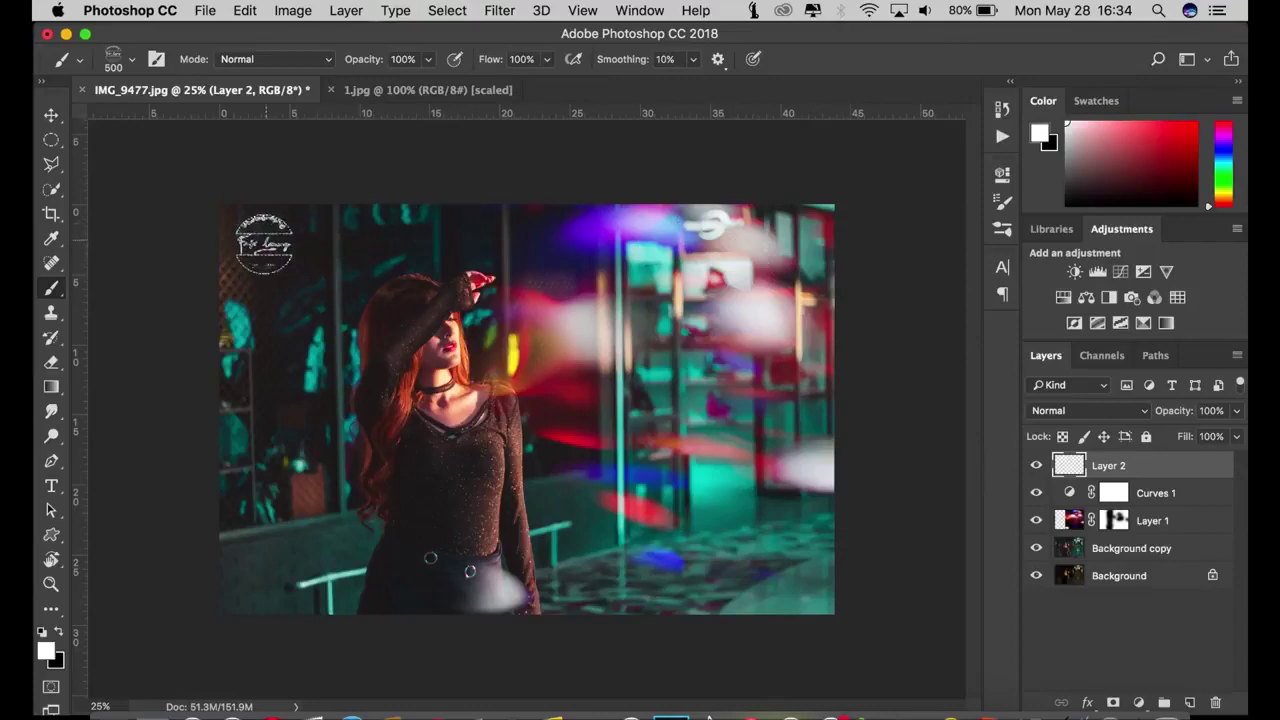
pyautogui.press('[')
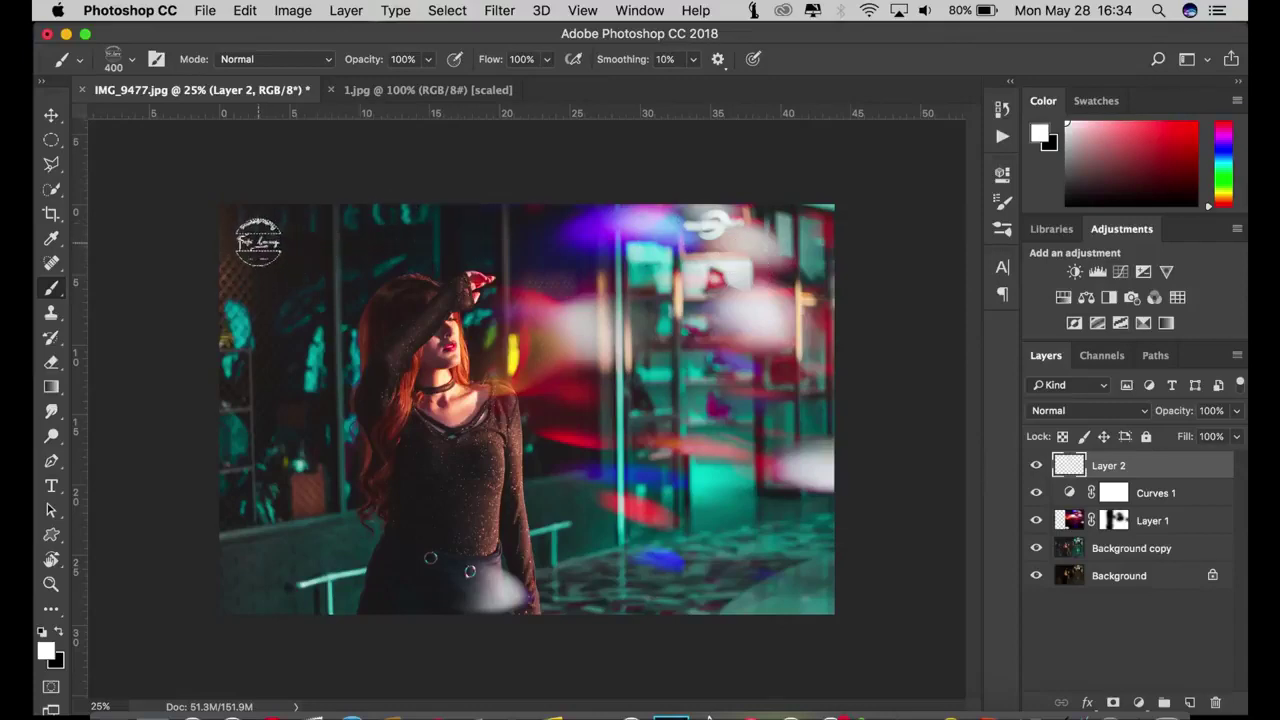
pyautogui.click(256, 240)
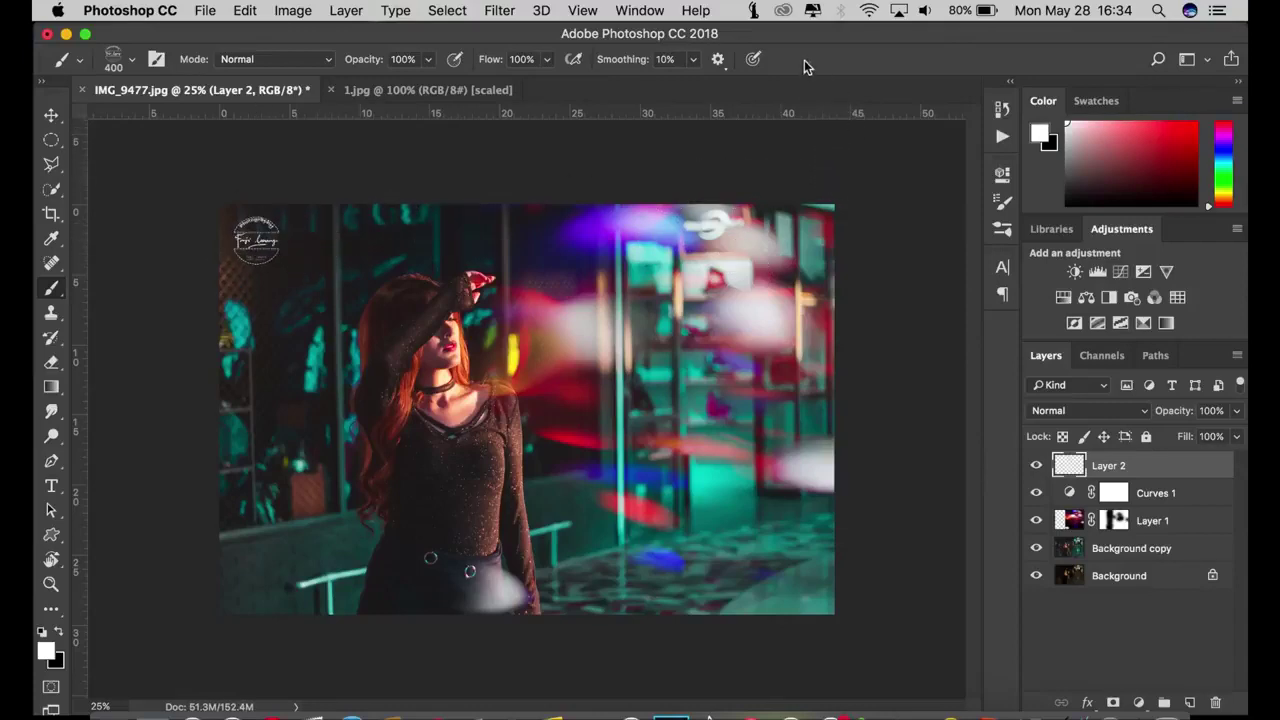